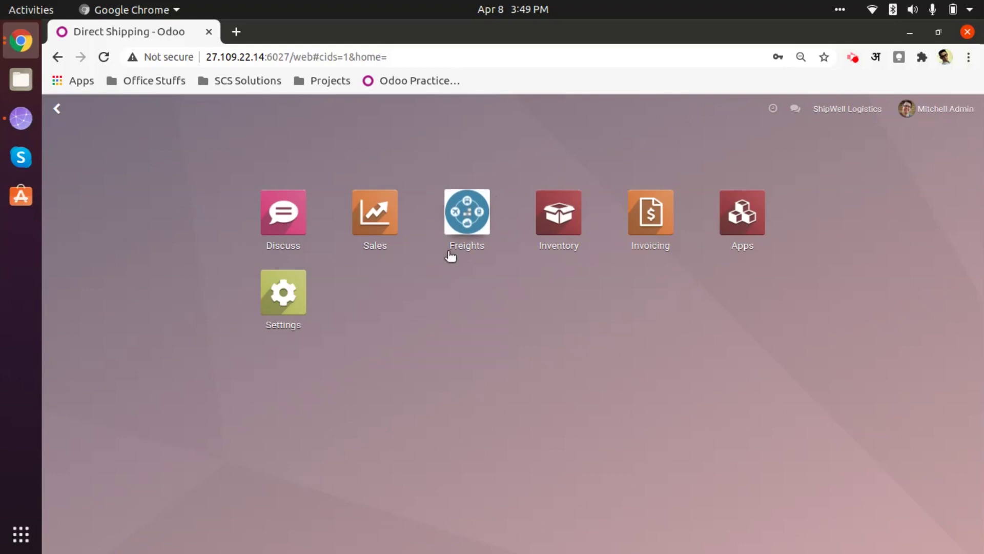
Open the Freights app, glance at its Configuration menu, then start from the Direct Shipping list.
click(448, 220)
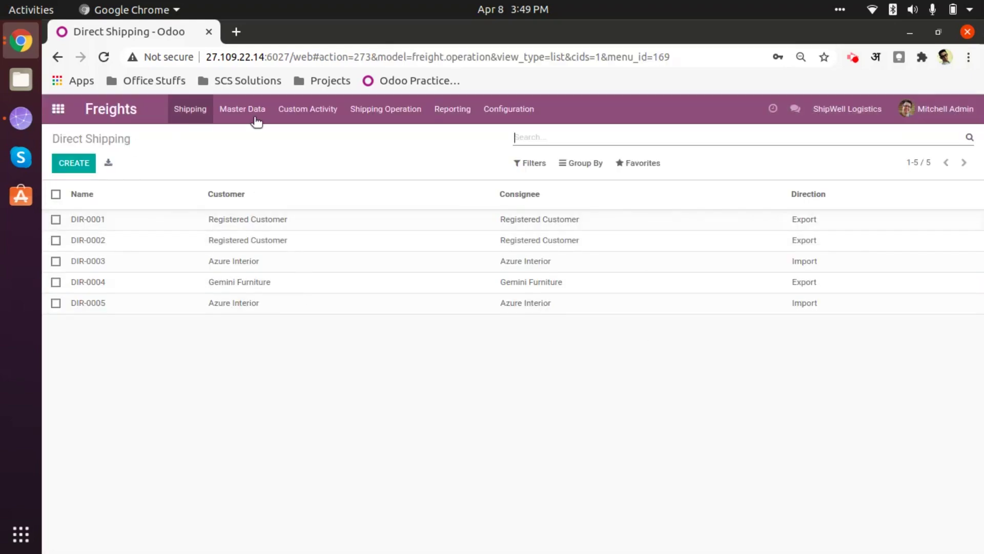
click(507, 108)
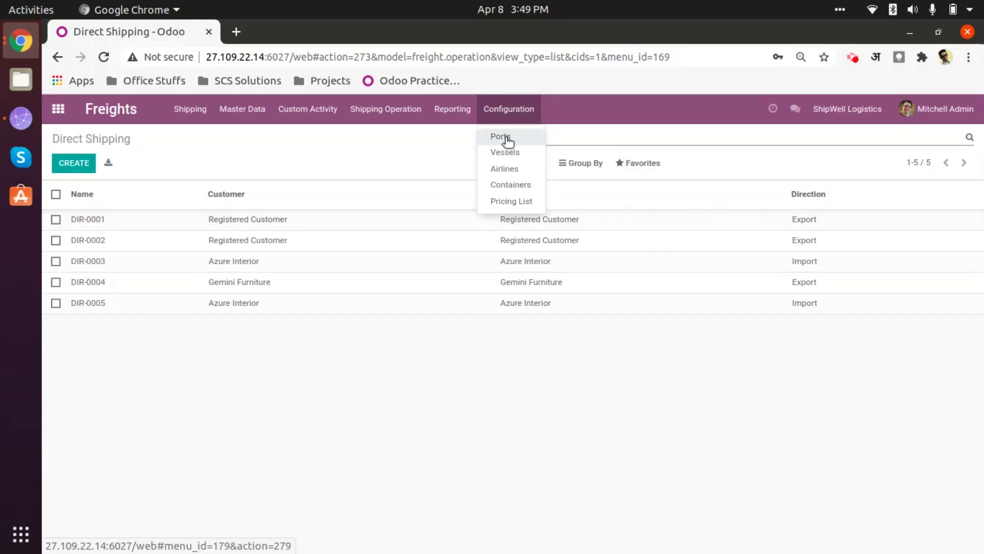
click(279, 174)
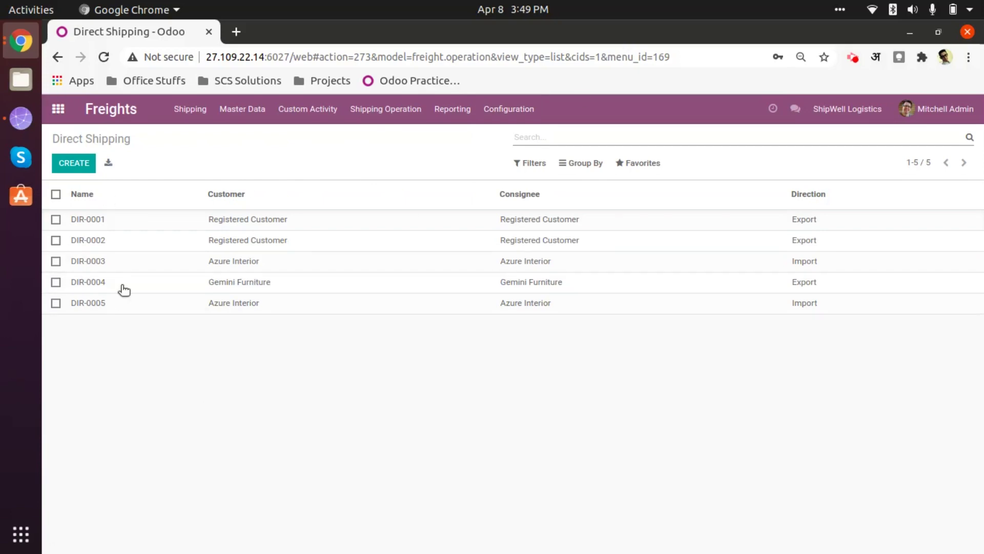
click(81, 163)
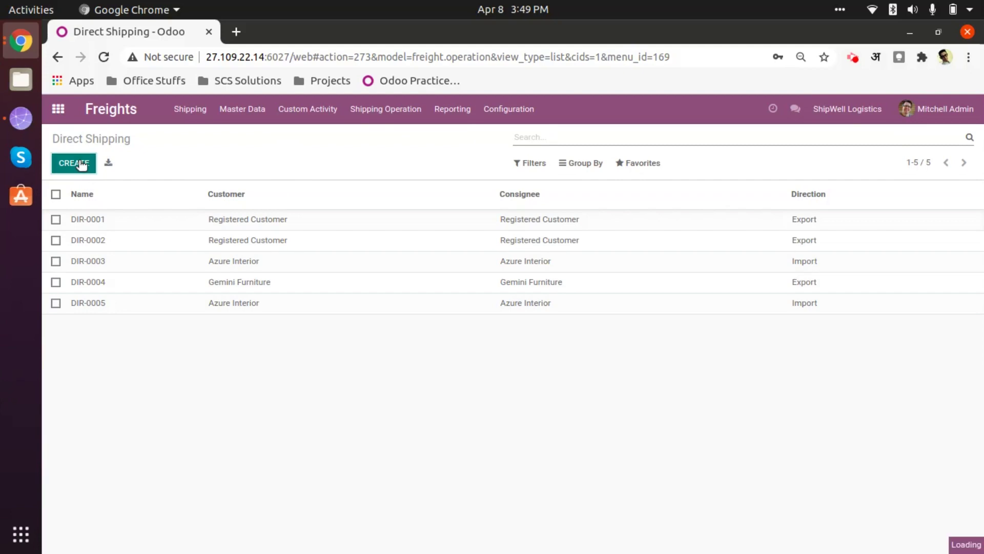
Scroll through the blank Direct Shipping form defaulting to Import direction and Land transport.
scroll(224, 363, down, 2)
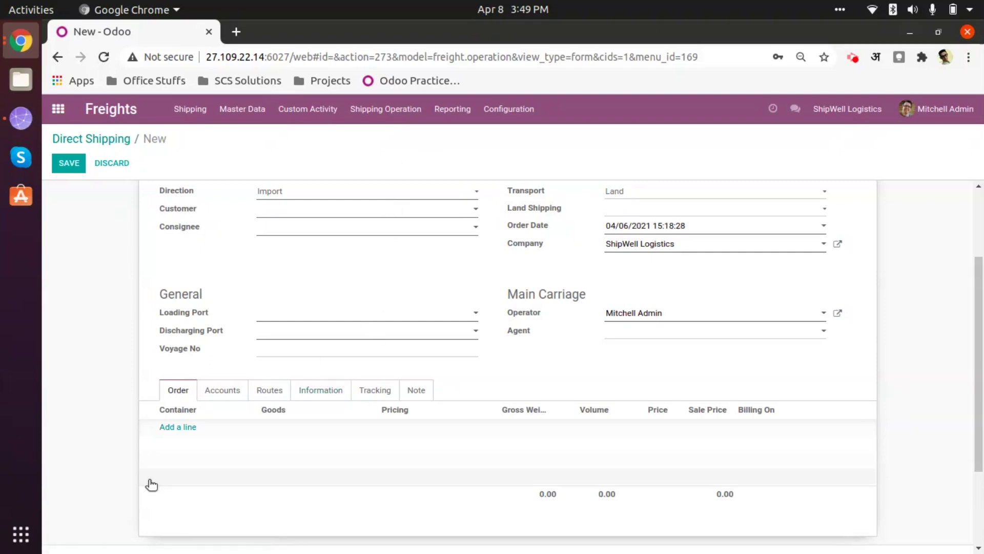
scroll(214, 405, up, 4)
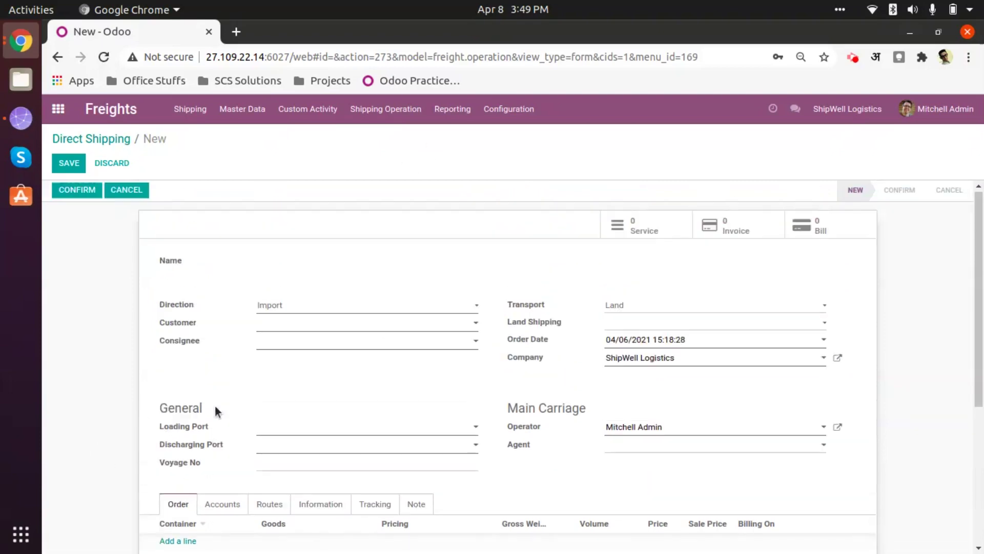
scroll(205, 403, down, 3)
scroll(186, 400, up, 3)
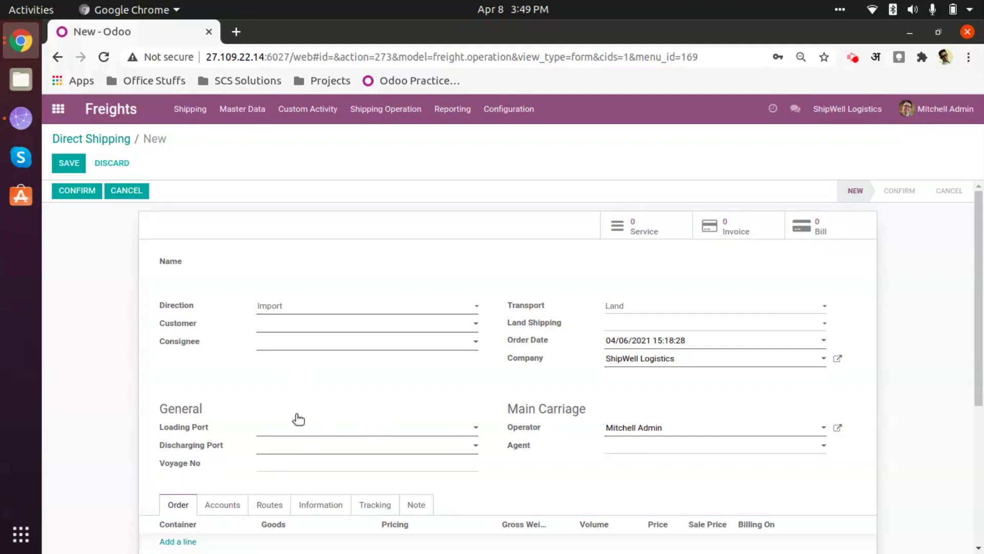
scroll(333, 392, down, 3)
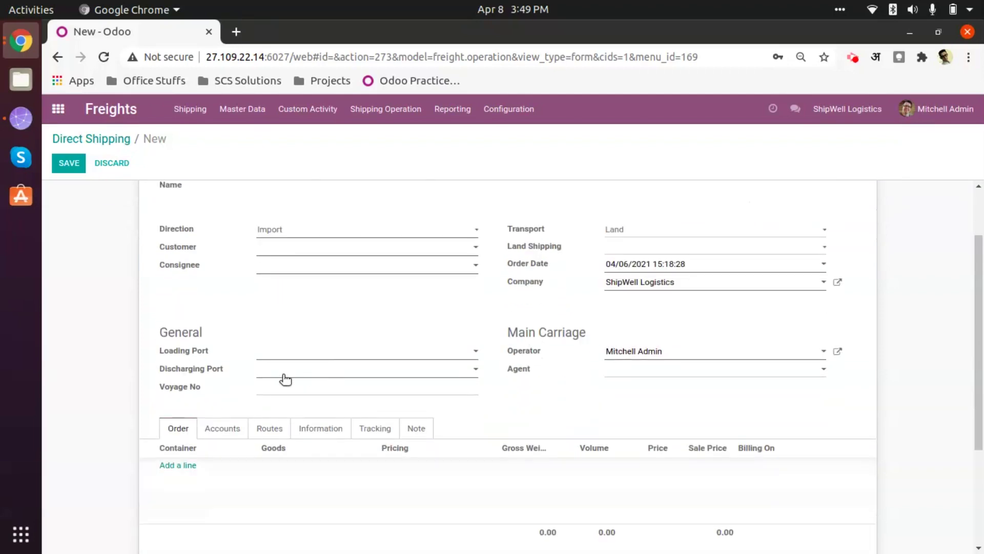
scroll(302, 346, up, 3)
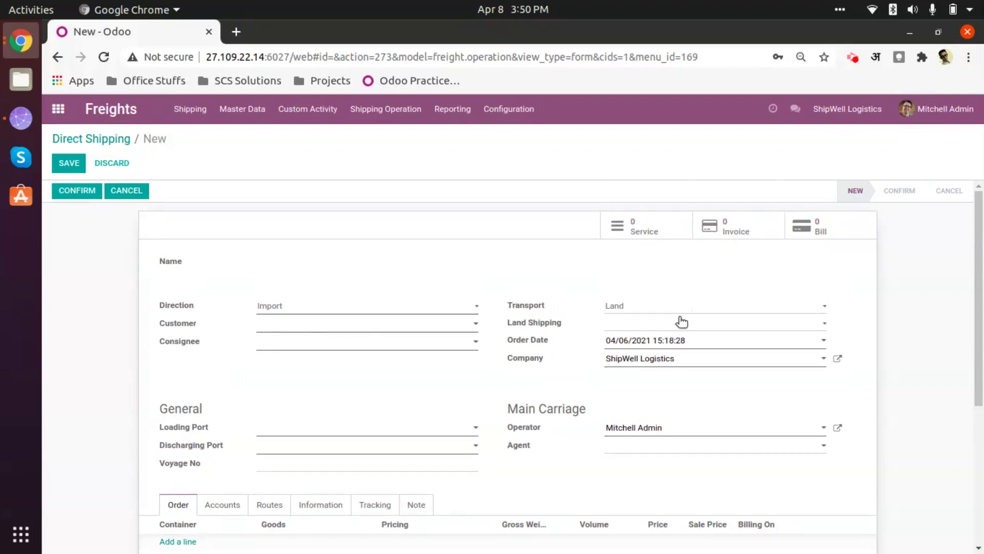
scroll(64, 322, down, 4)
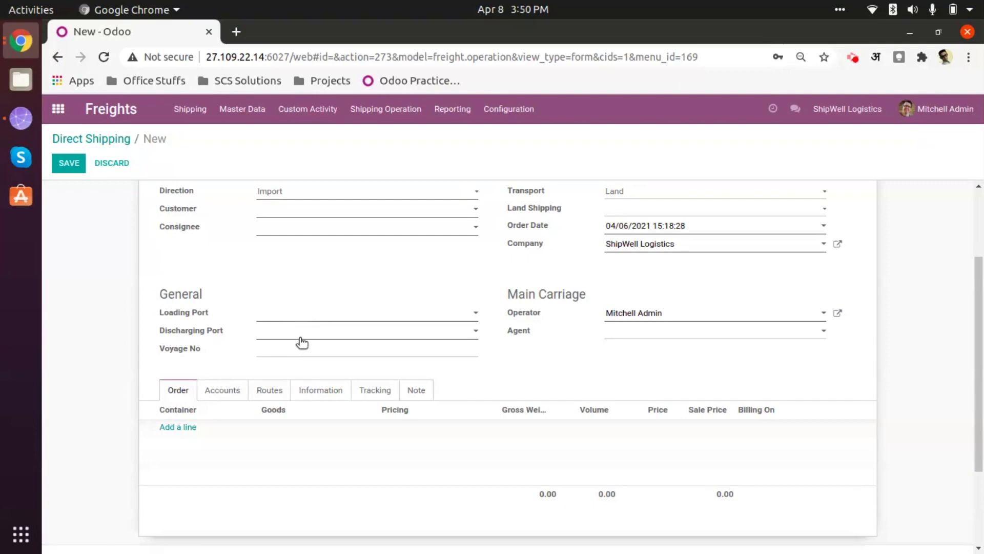
click(306, 316)
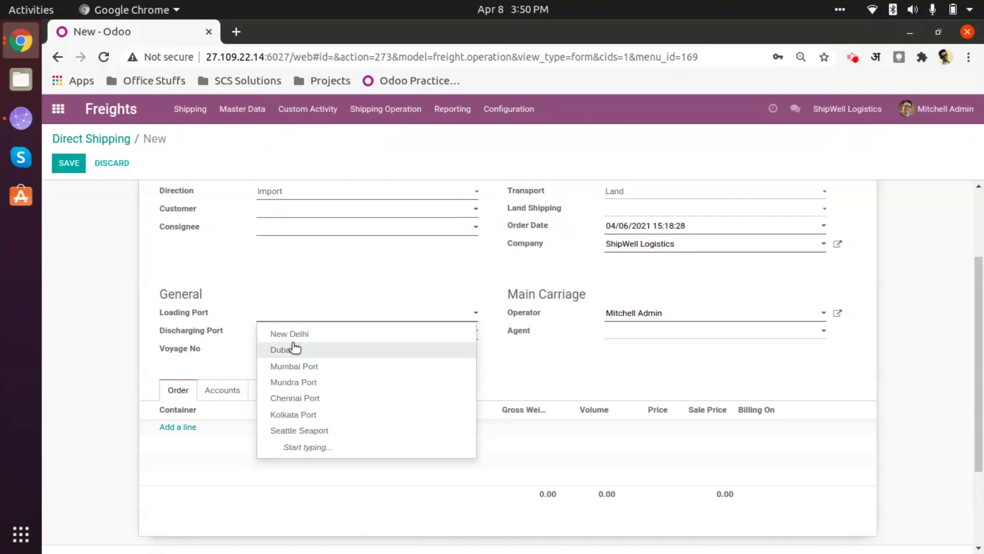
text(jjj)
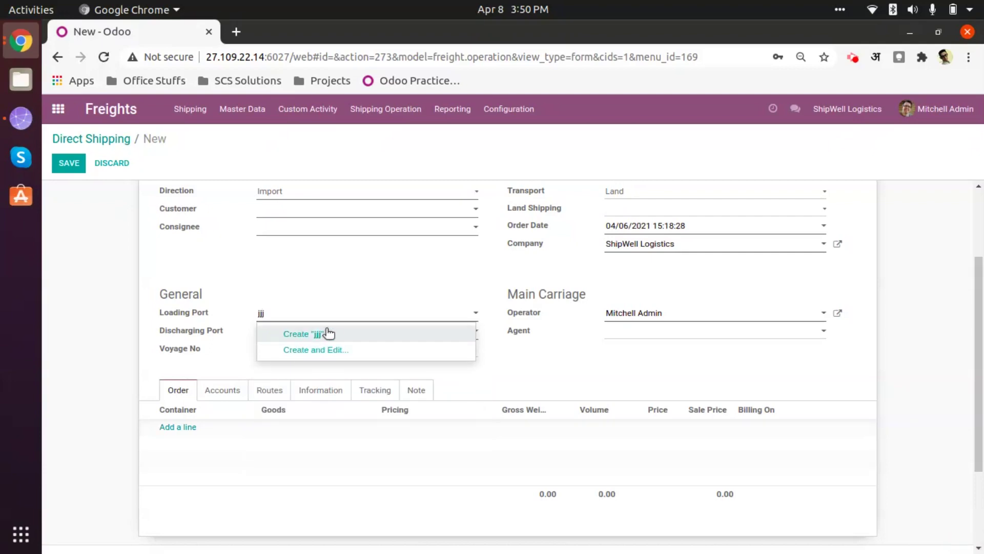
key(ctrl+a)
key(BackSpace)
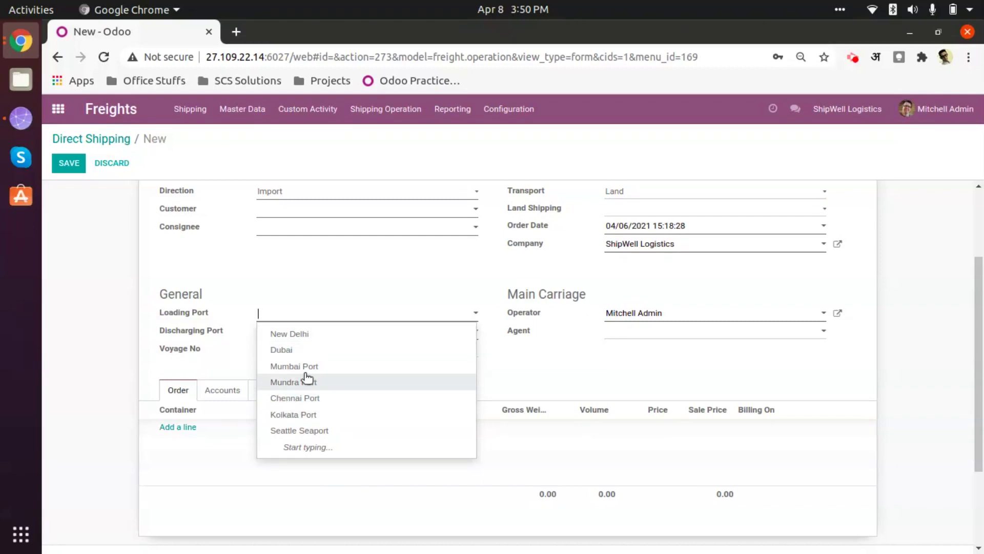
click(322, 269)
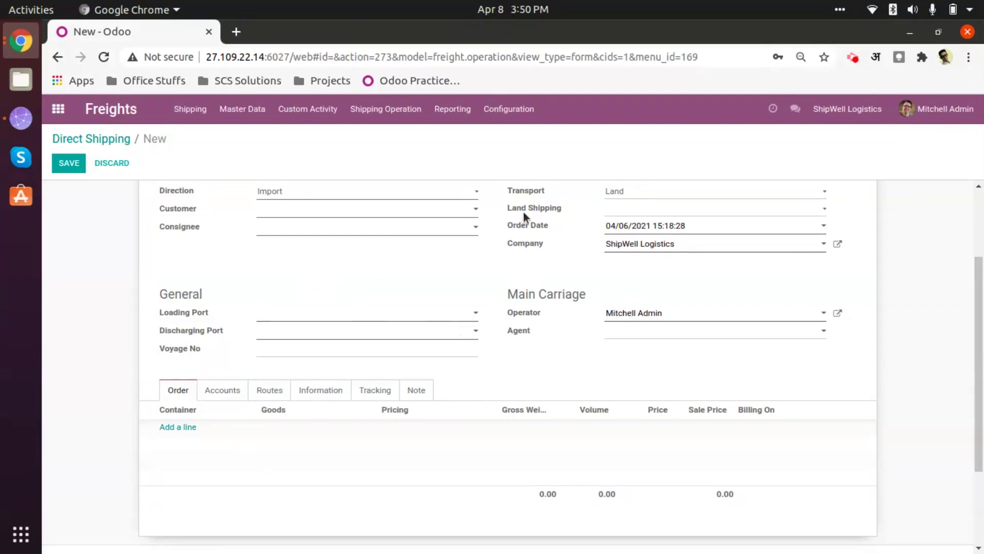
click(673, 337)
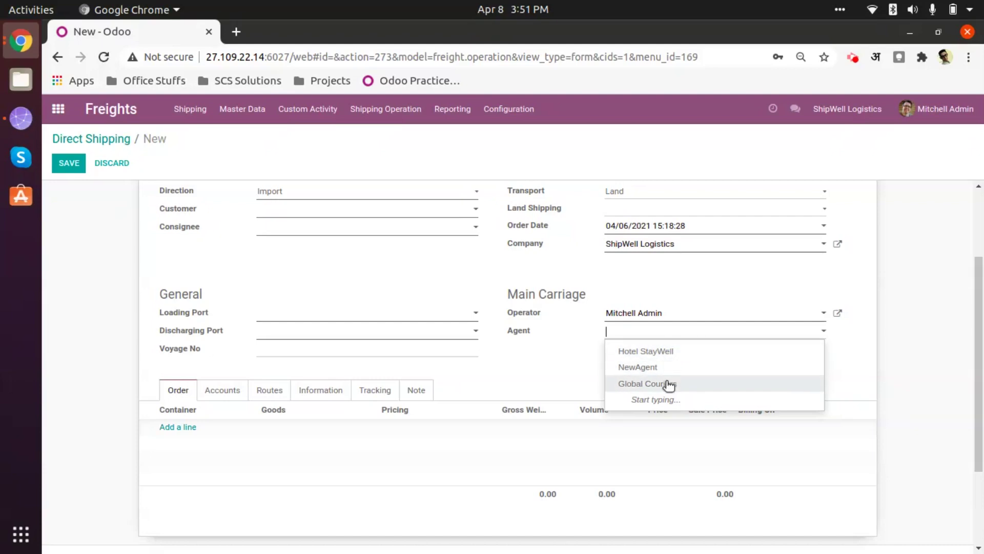
click(536, 360)
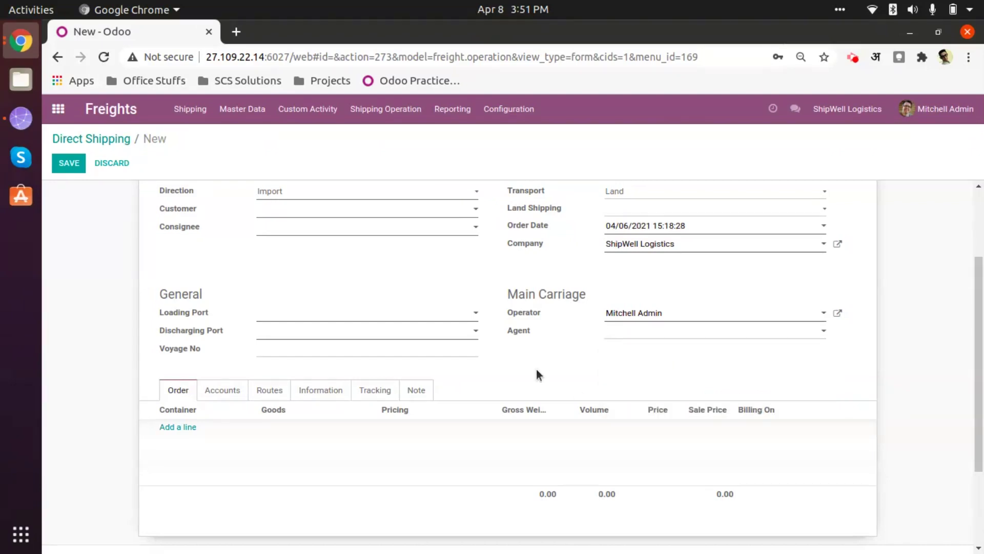
Discard the unsaved new order, returning to the list of DIR-0001 to DIR-0005.
scroll(528, 362, up, 3)
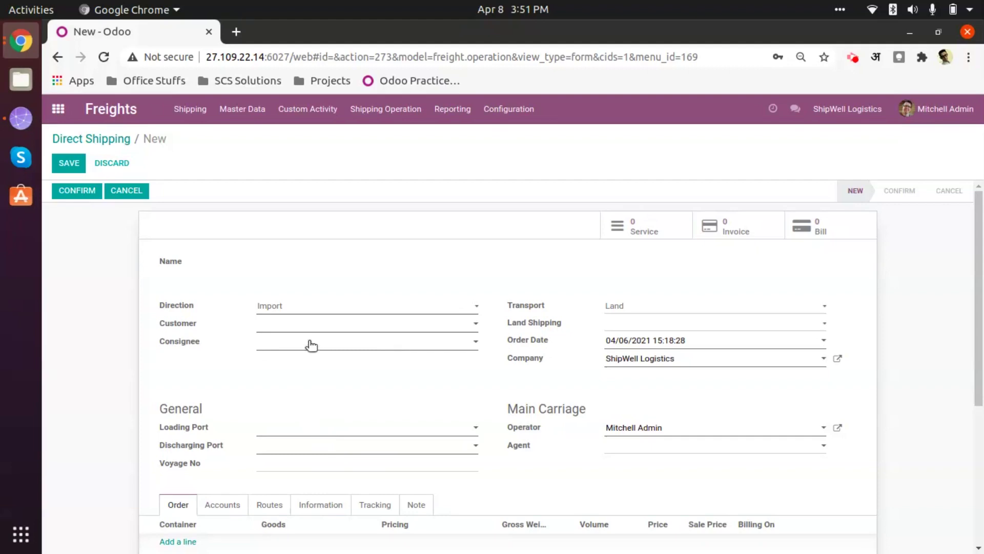
scroll(311, 344, down, 3)
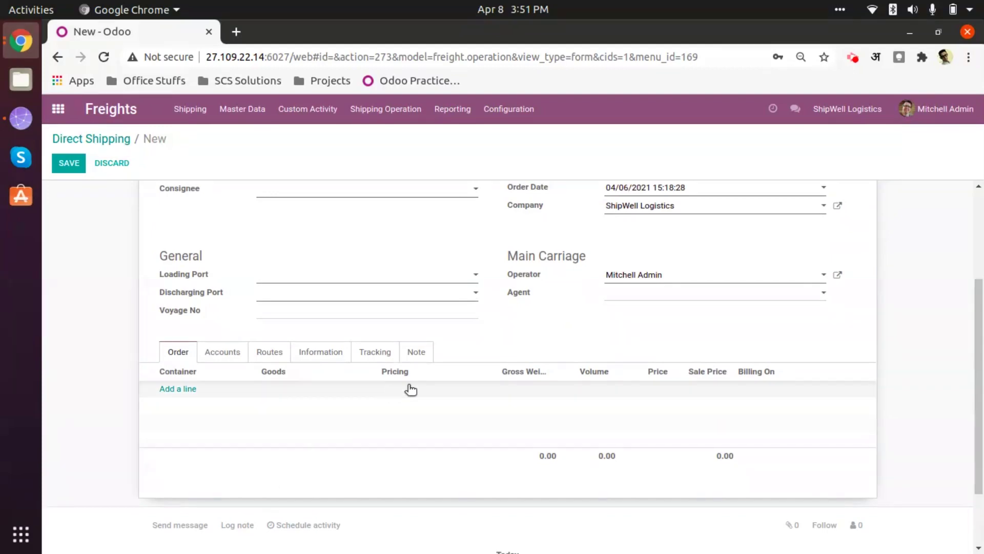
scroll(399, 374, up, 3)
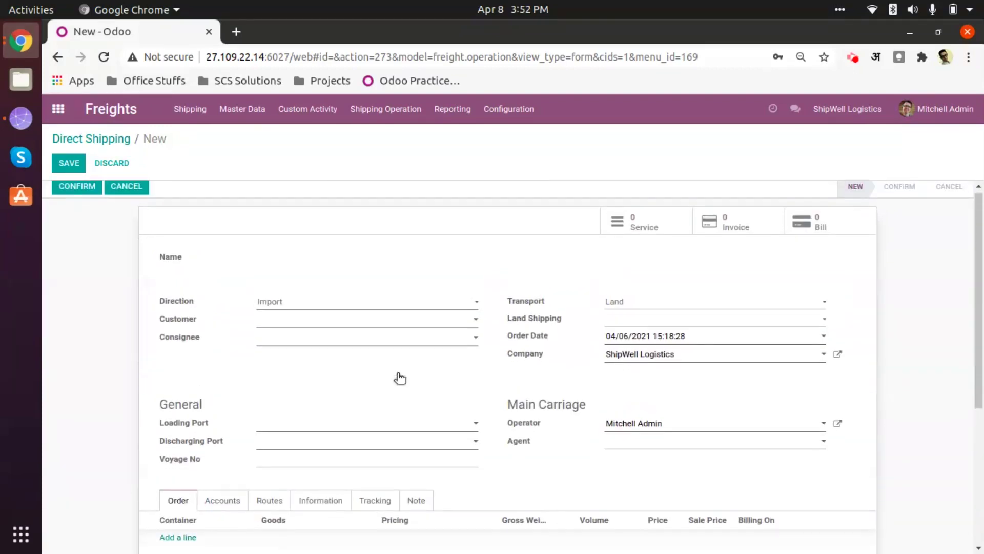
scroll(400, 378, up, 1)
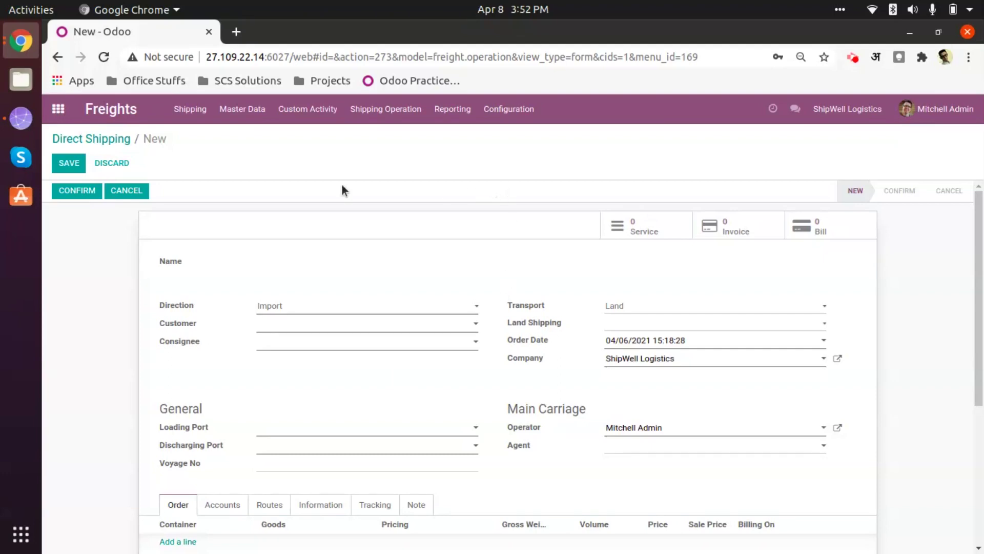
click(125, 162)
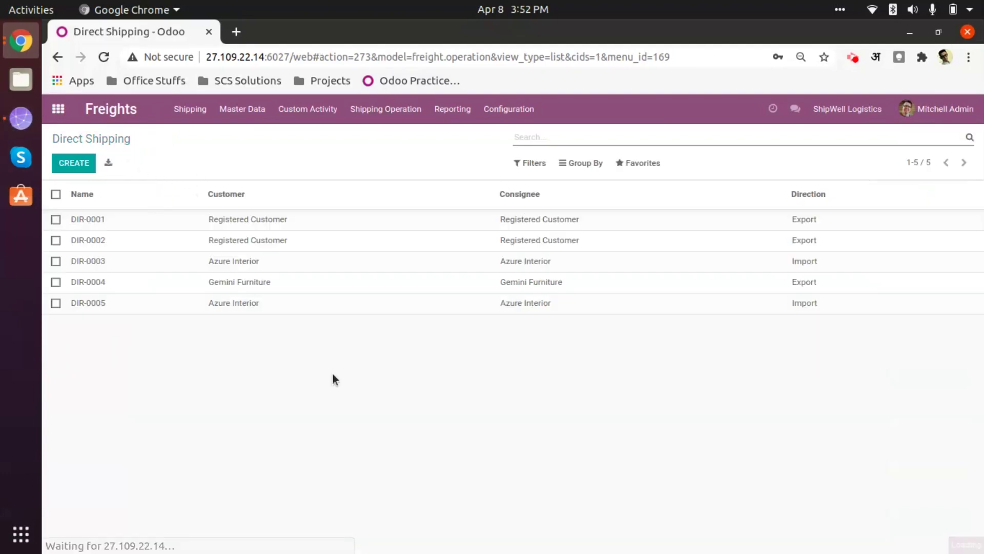
Show the Configuration menu with Ports, Vessels, Airlines, Containers and Pricing List.
click(510, 114)
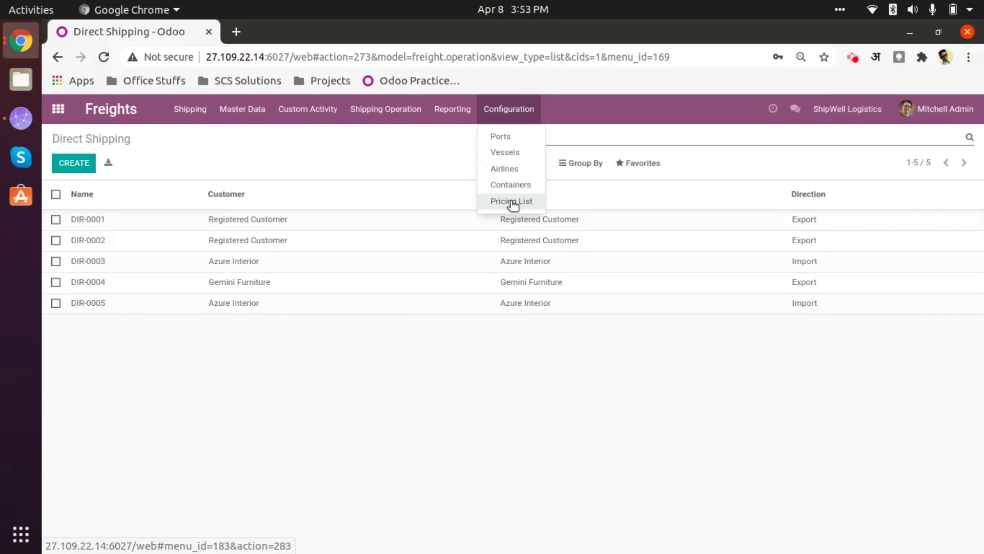
click(425, 157)
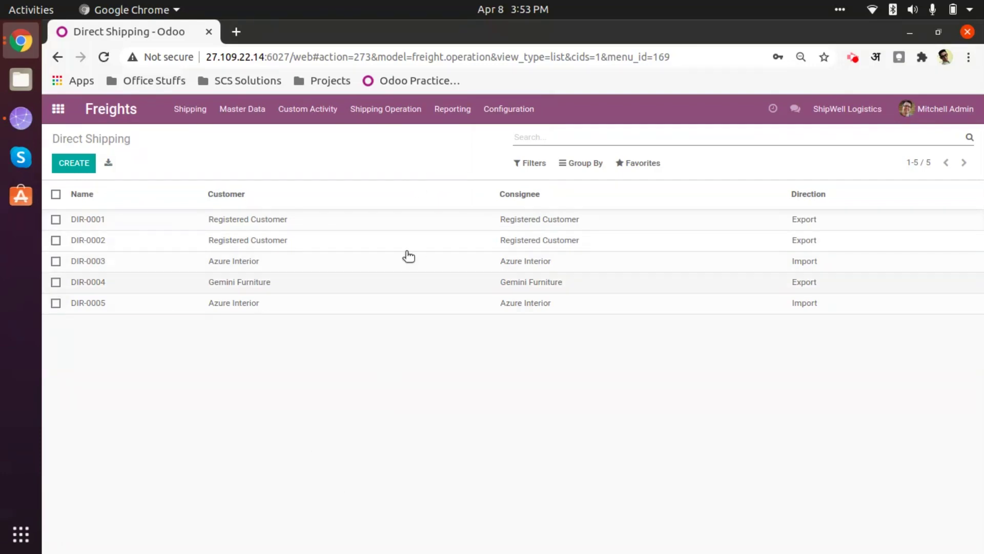
click(494, 109)
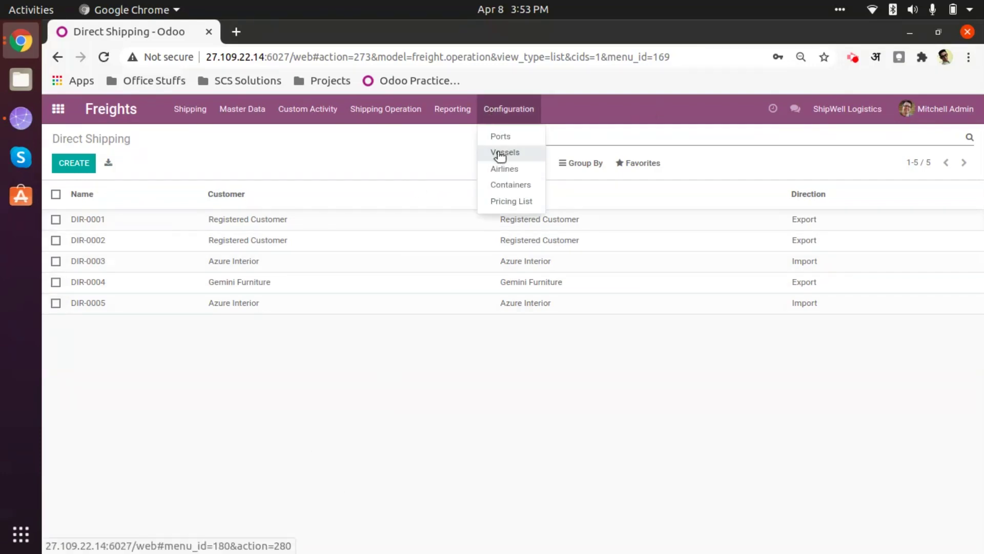
Open the Ports list of seven ports and start a new port record.
click(501, 137)
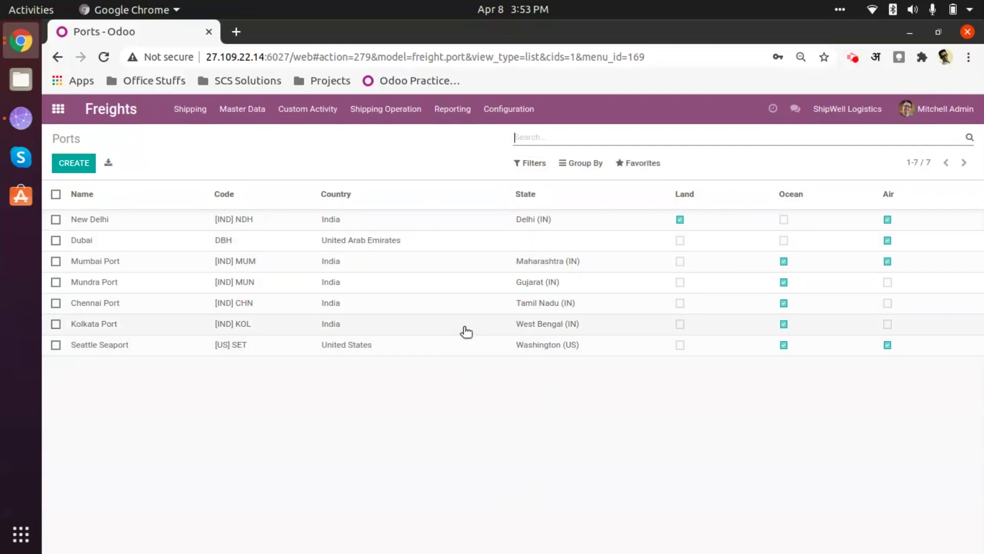
click(82, 163)
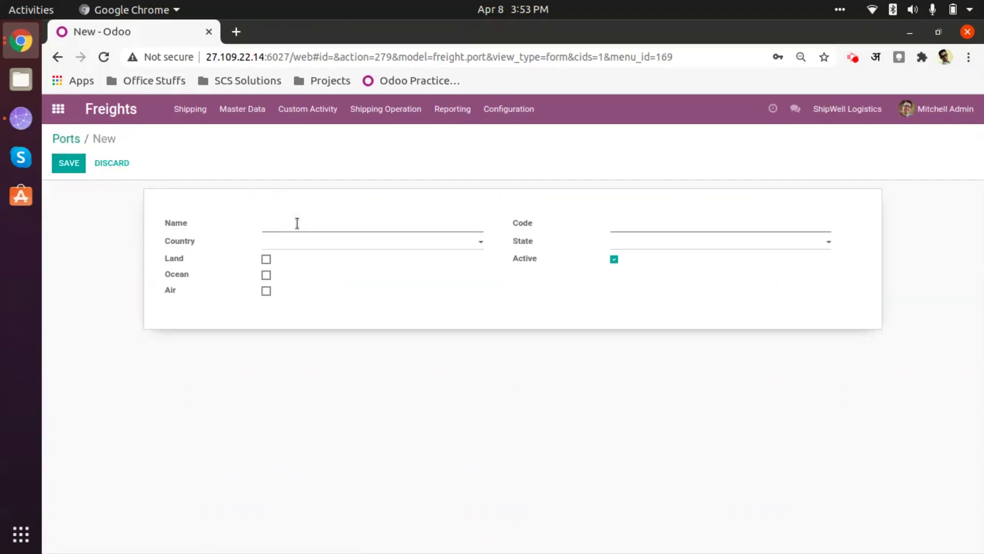
click(641, 226)
click(363, 244)
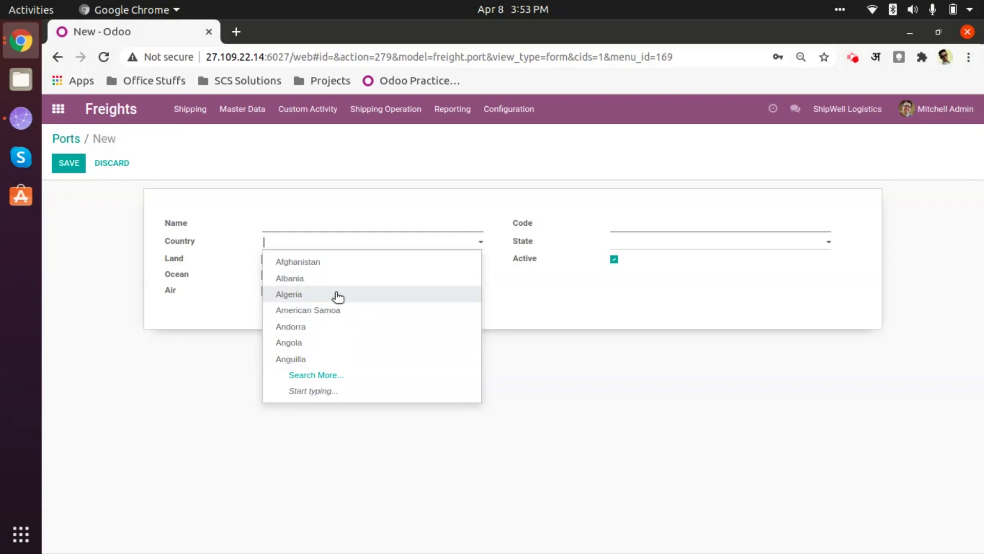
click(537, 314)
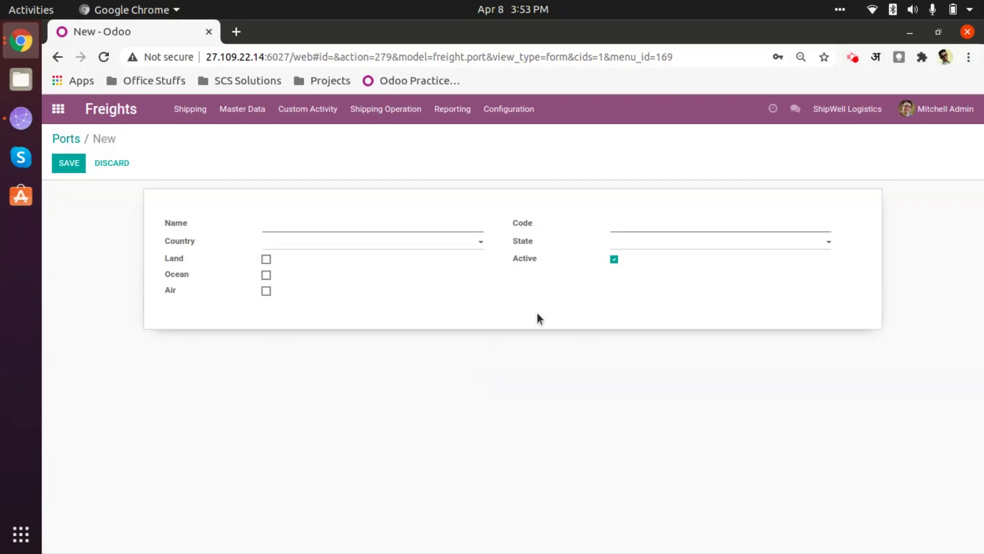
click(665, 250)
click(406, 313)
click(113, 163)
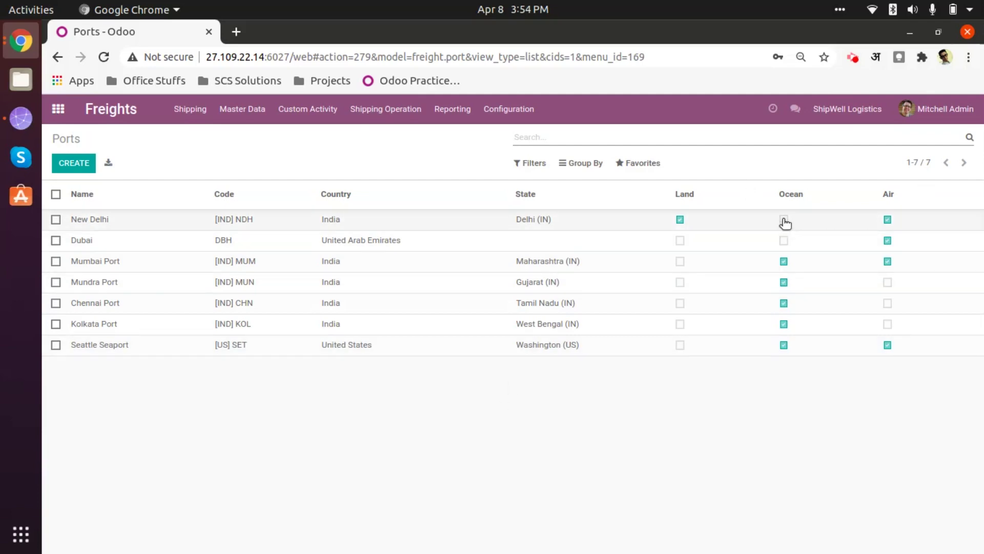
click(478, 225)
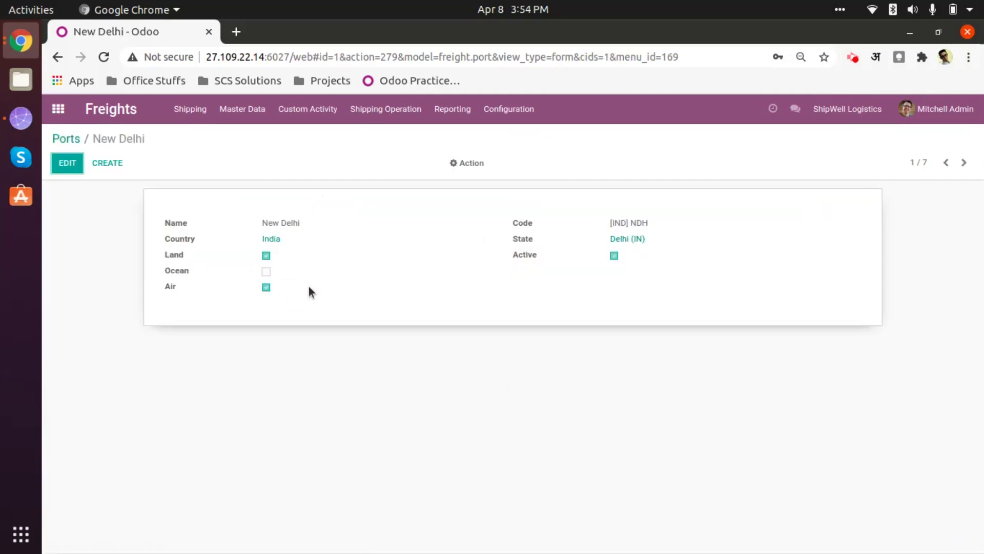
click(61, 164)
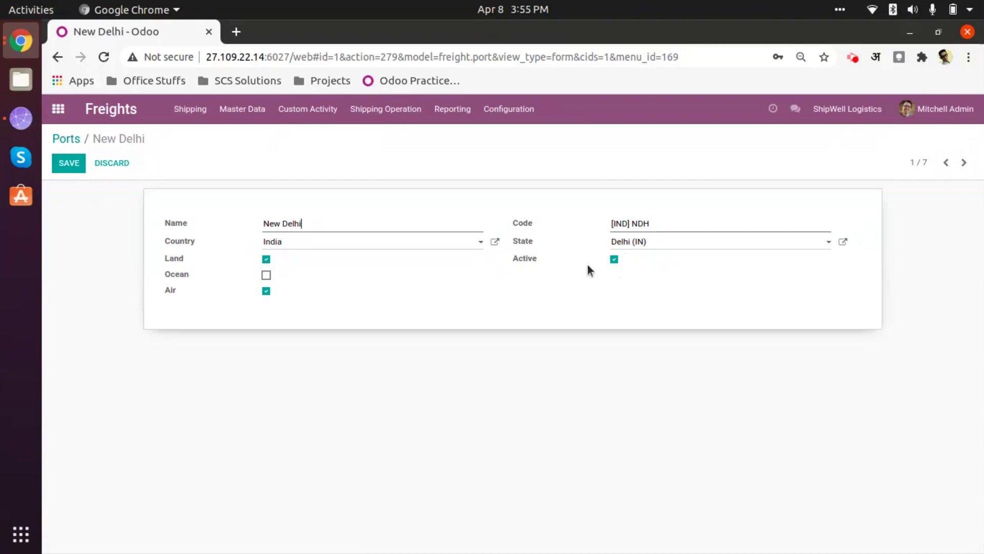
click(614, 259)
click(614, 259)
click(62, 163)
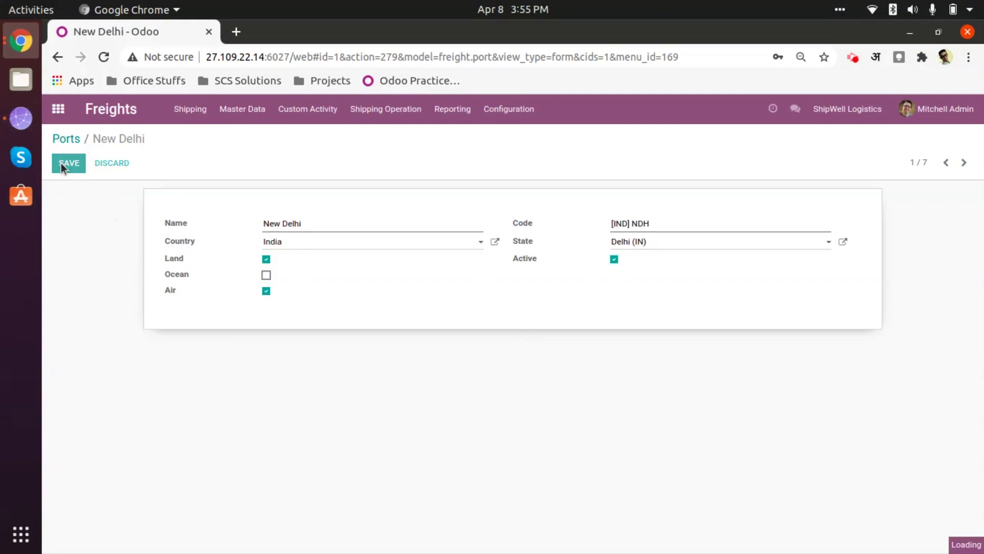
click(72, 139)
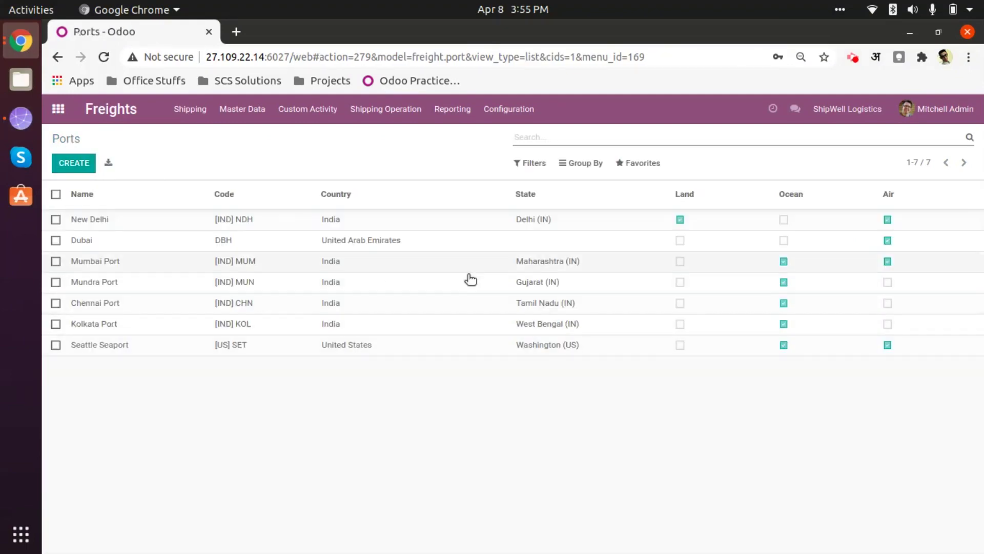
Tick Land on the Mumbai Port record, save it, and go back to Ports.
click(214, 261)
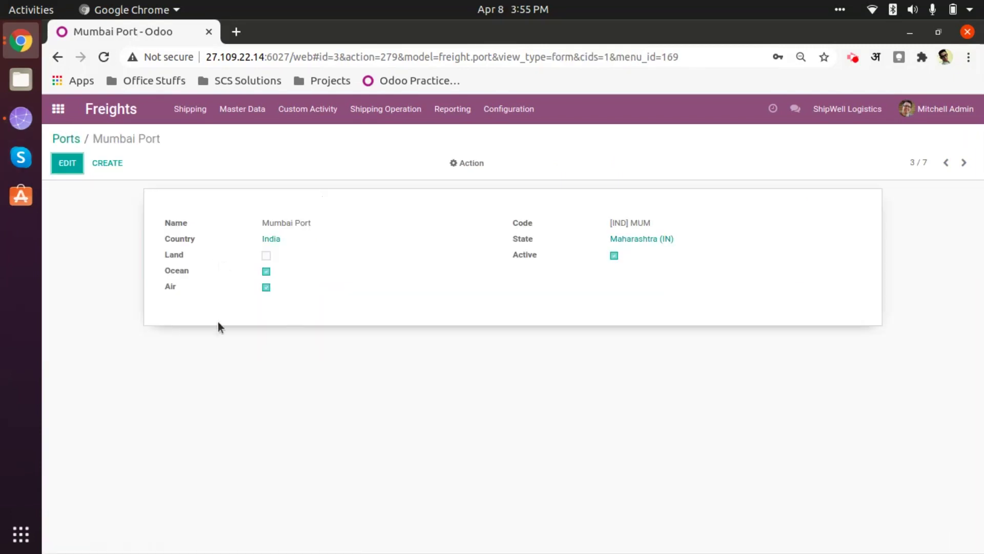
click(67, 162)
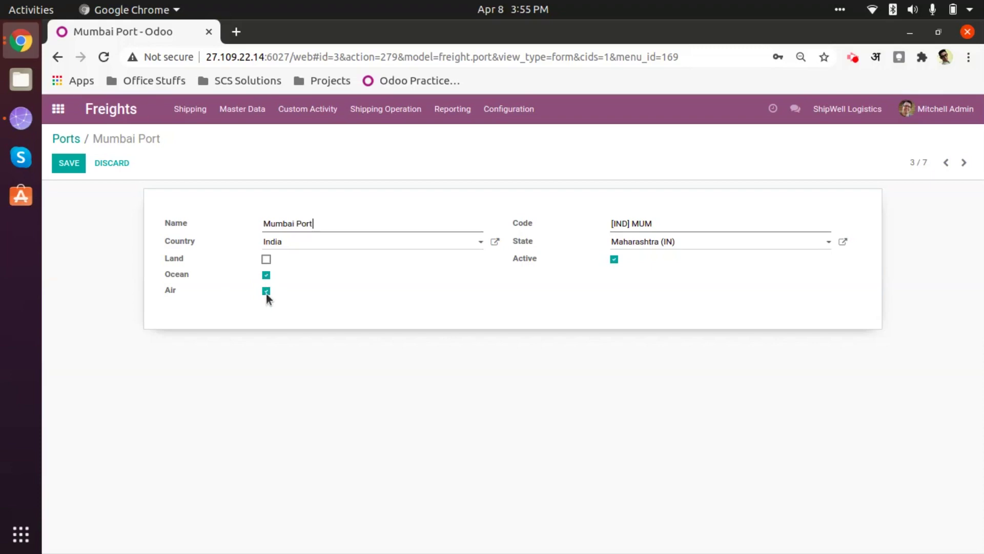
click(266, 260)
click(62, 168)
click(64, 140)
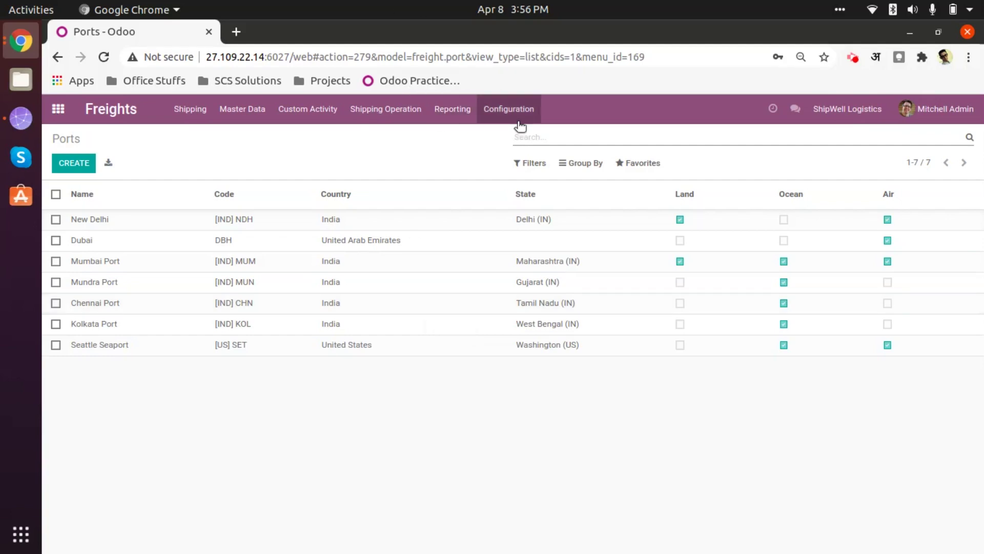
Go to Configuration > Vessels and create a new vessel record.
click(509, 109)
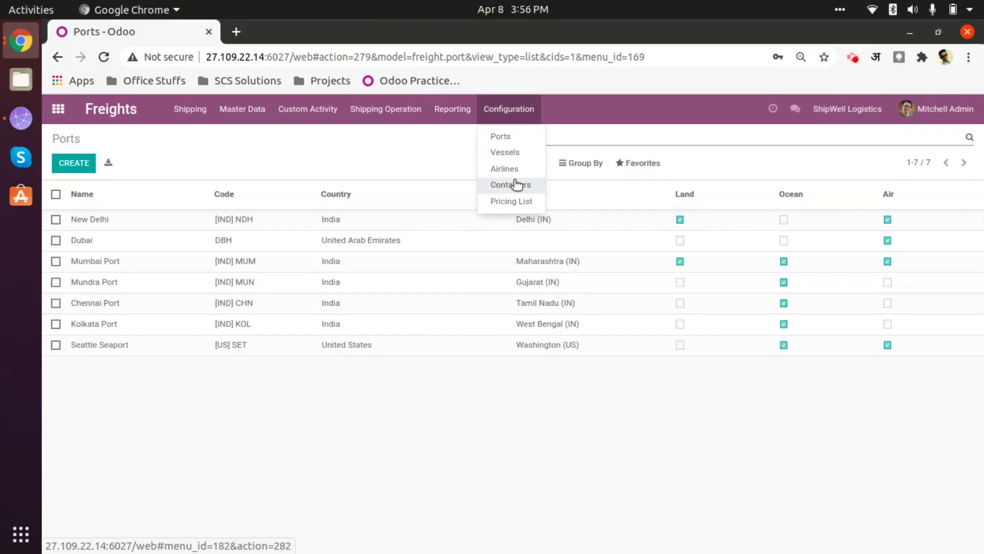
click(513, 155)
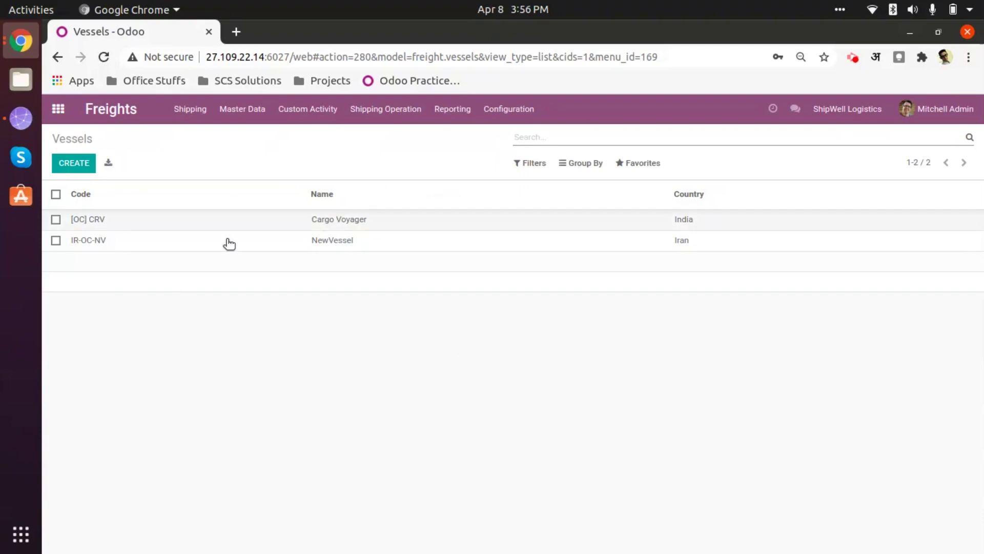
click(62, 164)
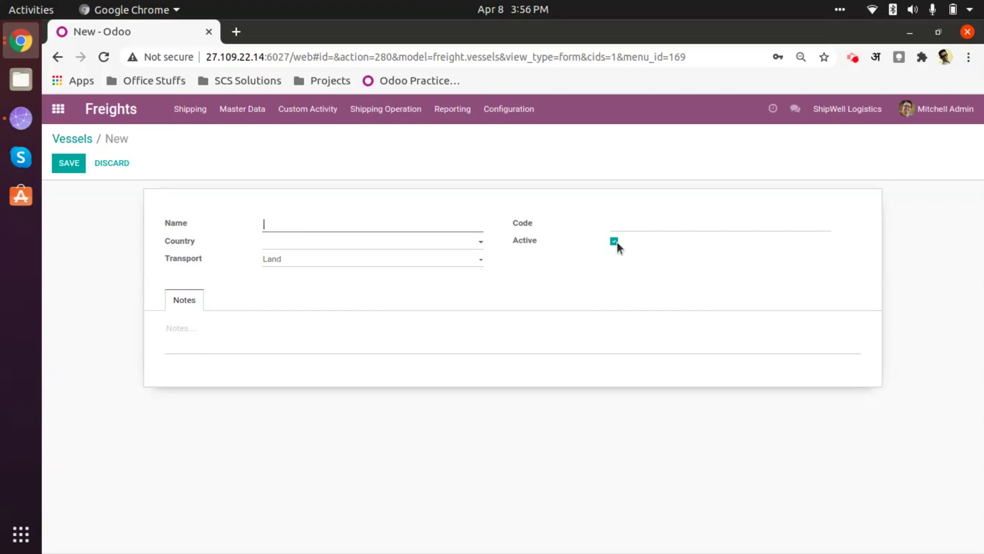
Set the new vessel's transport to Ocean, then discard it and confirm the warning.
click(354, 246)
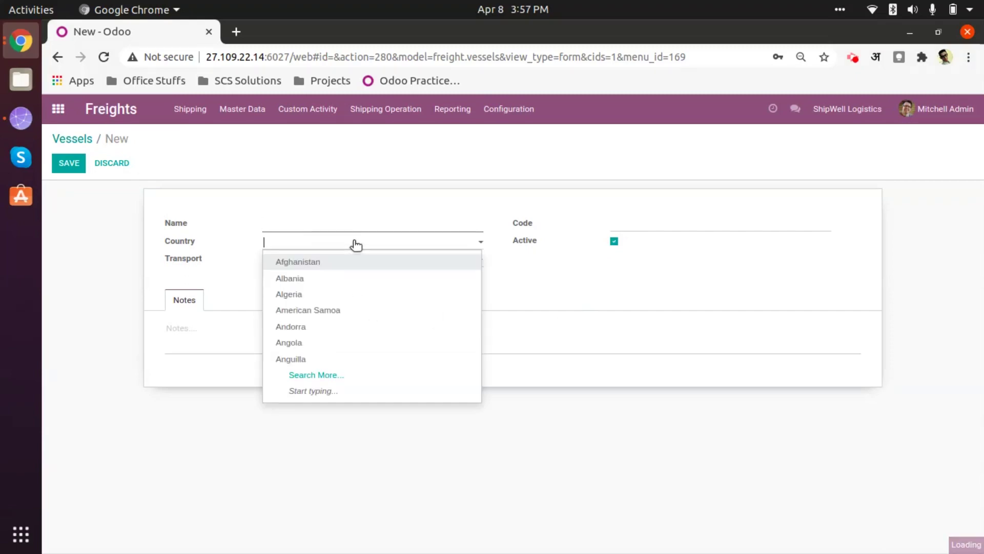
click(345, 245)
click(362, 260)
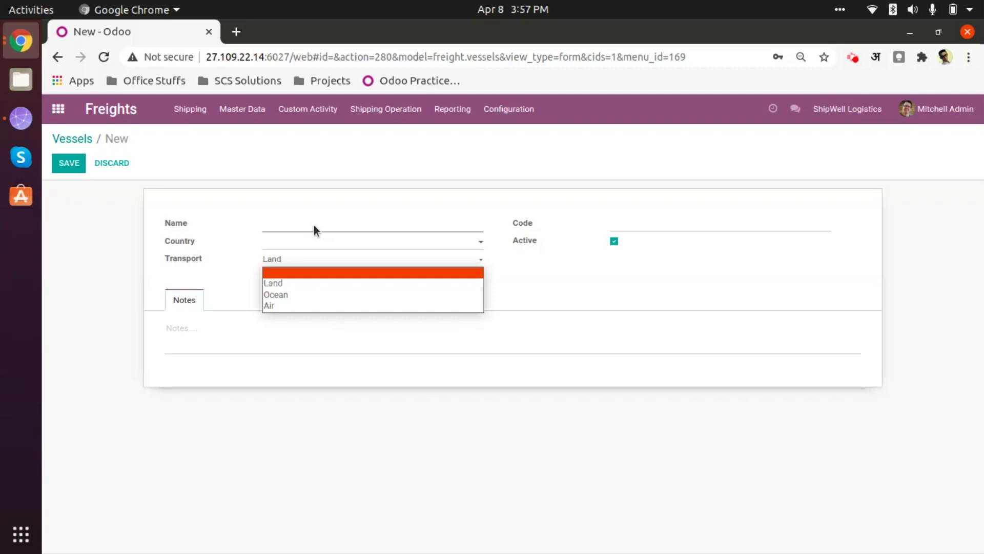
click(315, 296)
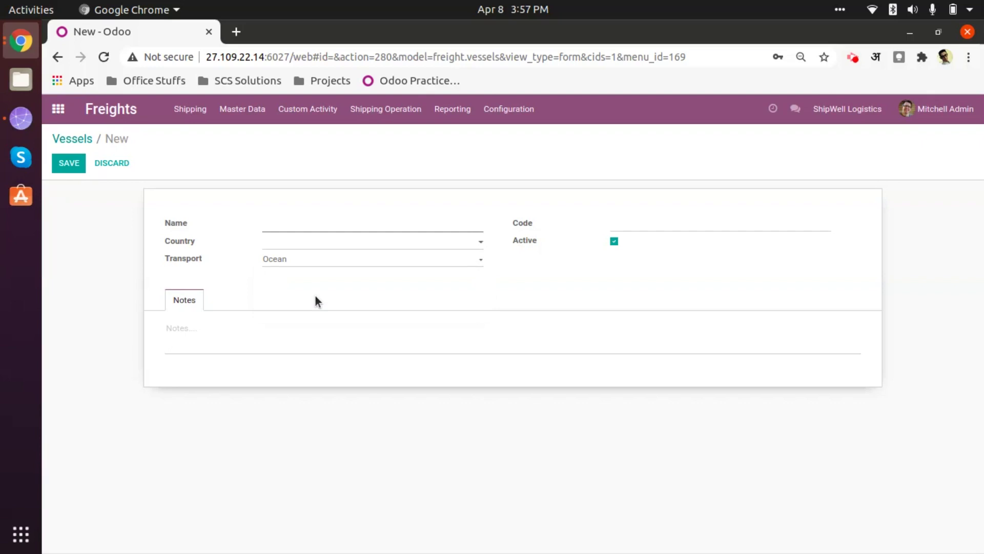
click(325, 266)
click(637, 260)
click(109, 165)
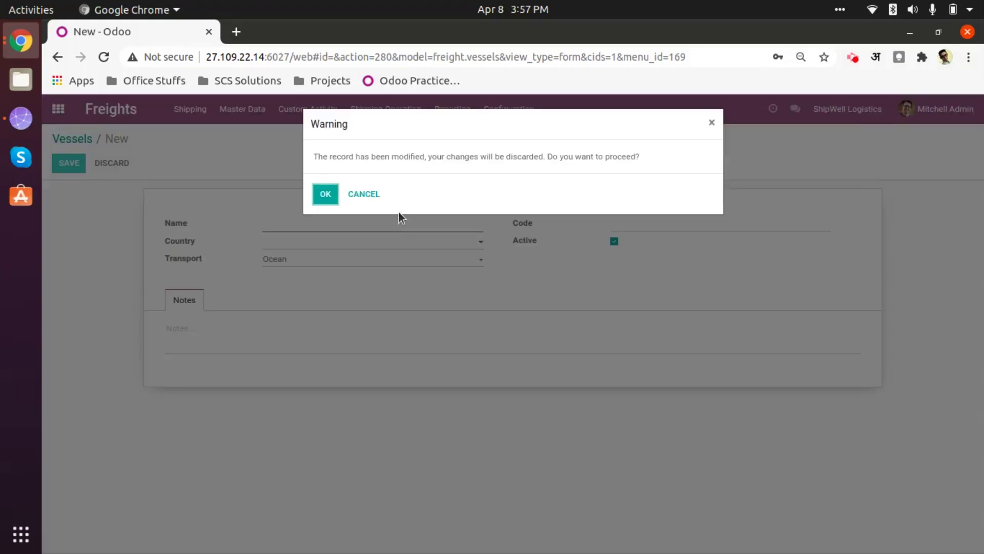
click(325, 194)
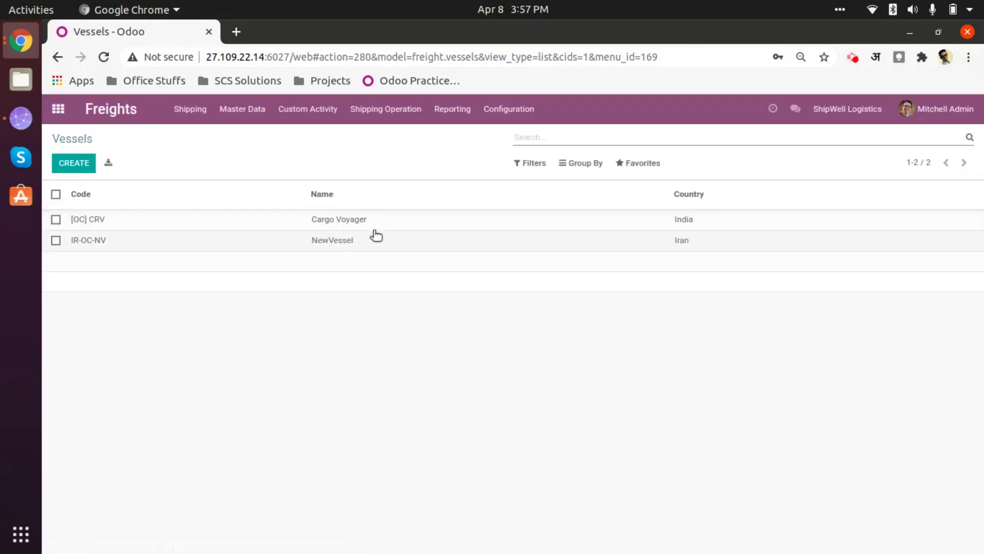
Add the note 'Notes goes here >>' to NewVessel, save, and return to Vessels.
click(356, 239)
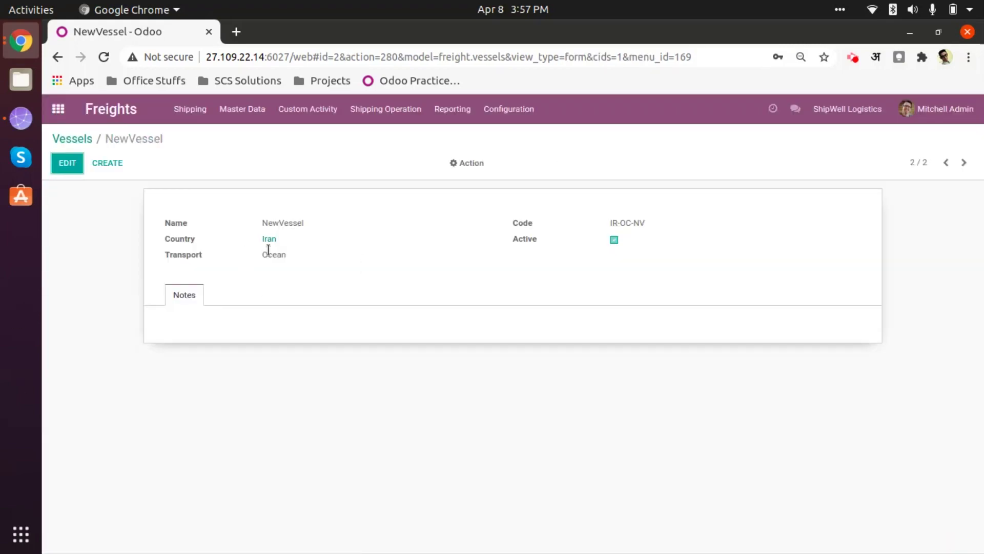
click(69, 163)
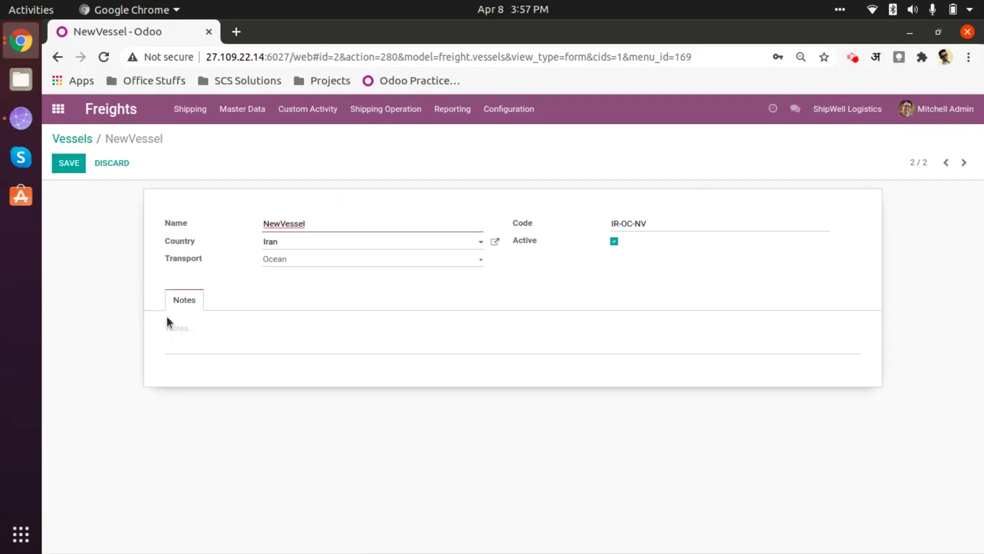
click(276, 339)
text(Notes goes here >>)
click(70, 164)
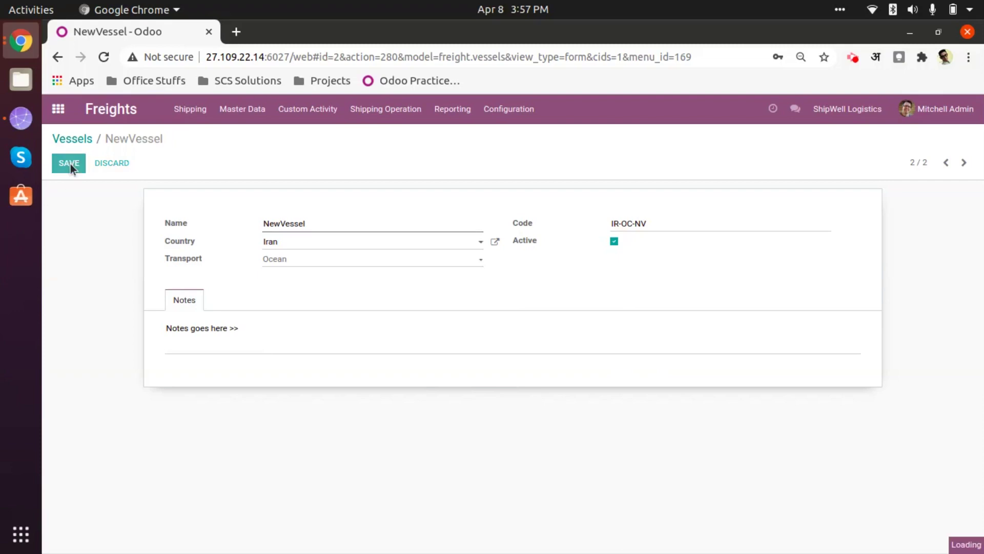
click(81, 139)
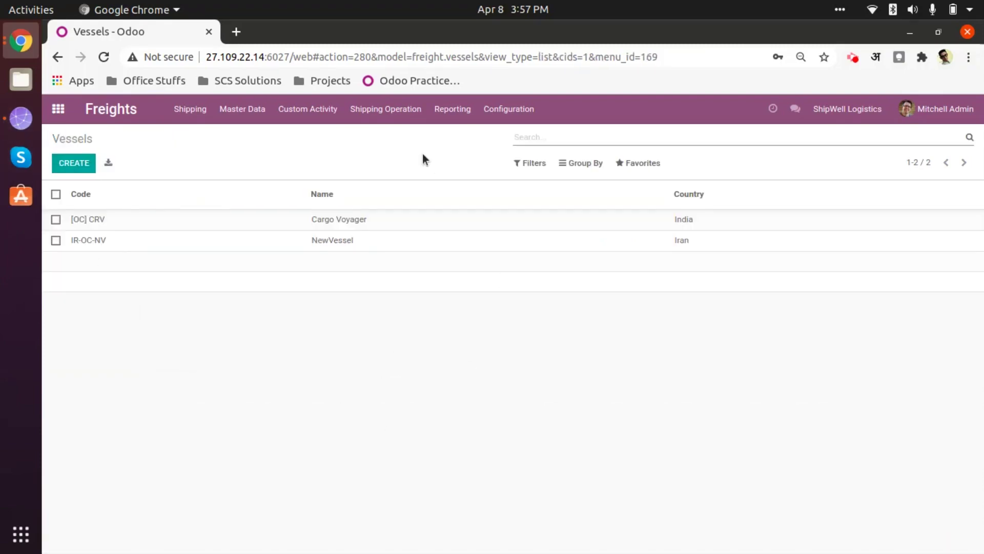
click(514, 109)
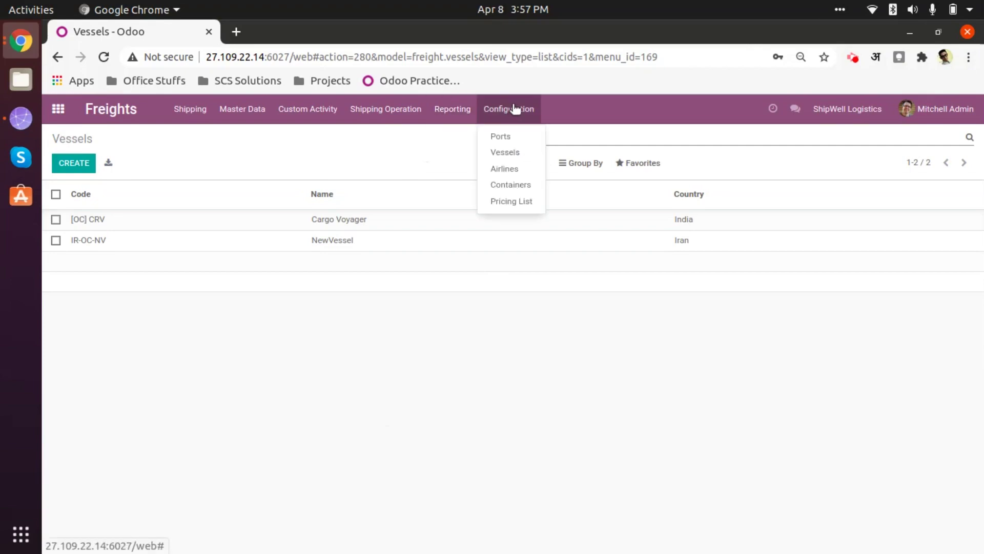
Open the Airlines list and select the Emirates record.
click(507, 170)
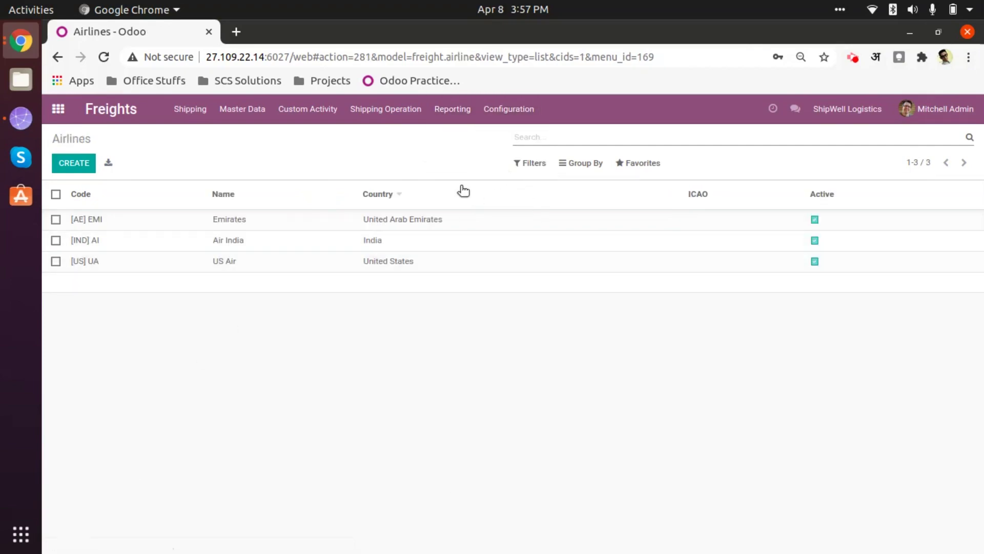
click(444, 227)
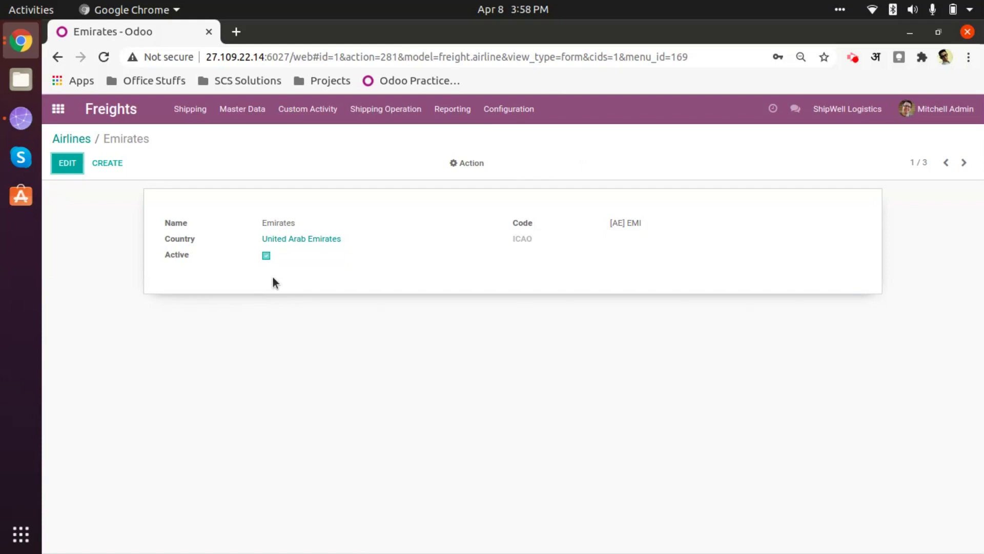
Put the Emirates airline form into edit mode and click into its Name and ICAO fields.
click(70, 168)
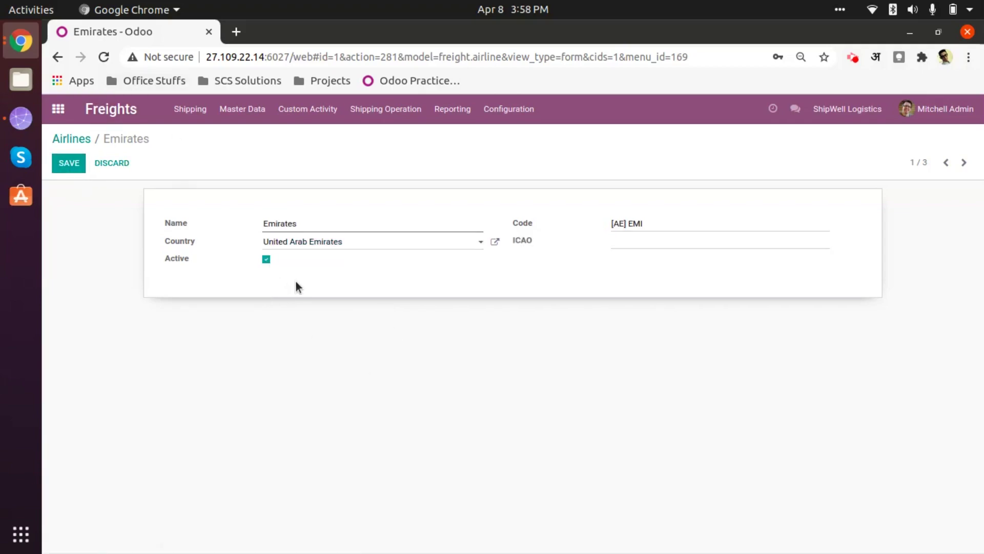
click(379, 226)
click(637, 242)
Delete then restore the name 'Emirates', save the airline, and return to the Airlines list.
double_click(358, 228)
key(BackSpace)
key(ctrl+z)
click(420, 262)
click(72, 164)
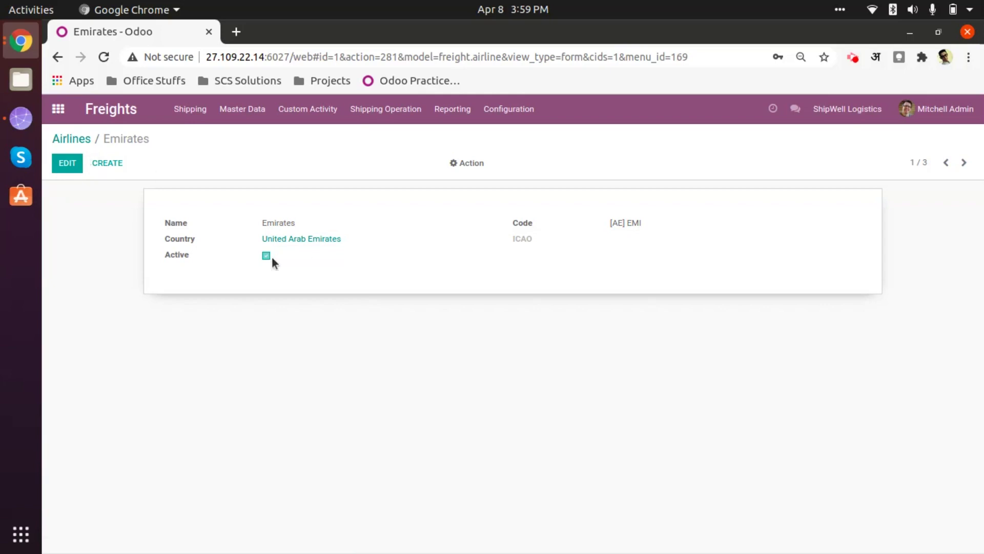
click(81, 141)
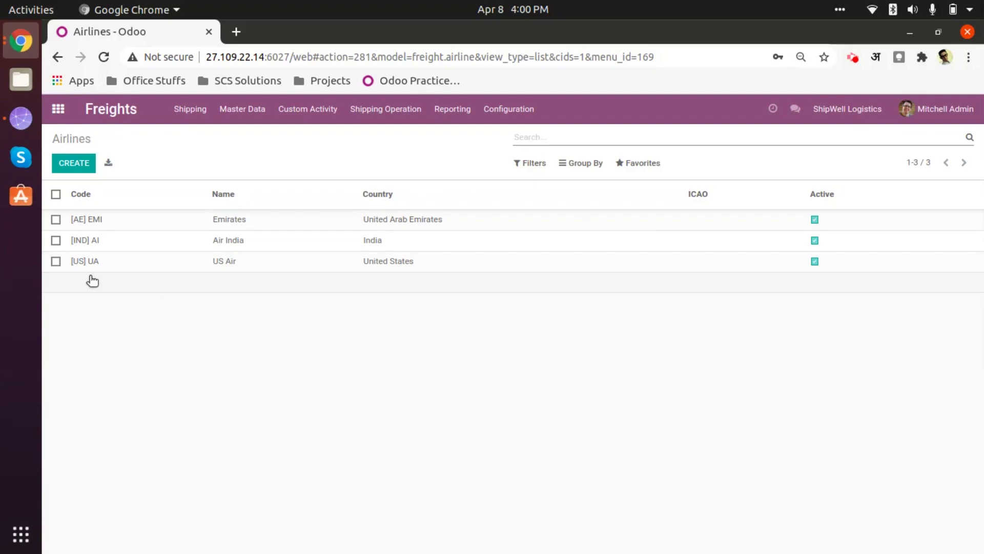
Start a new order from the Shipping > Direct Shipping list.
click(189, 109)
click(204, 135)
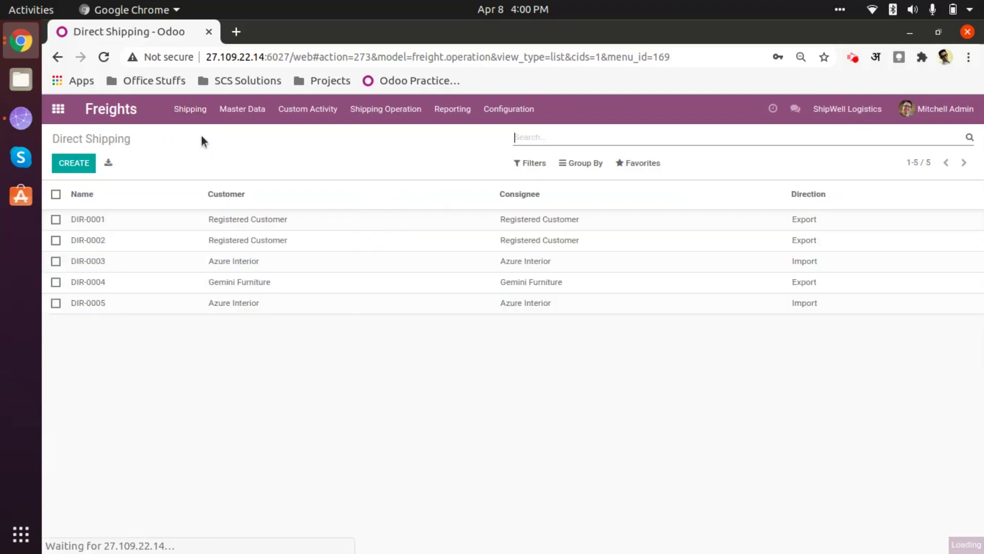
click(72, 163)
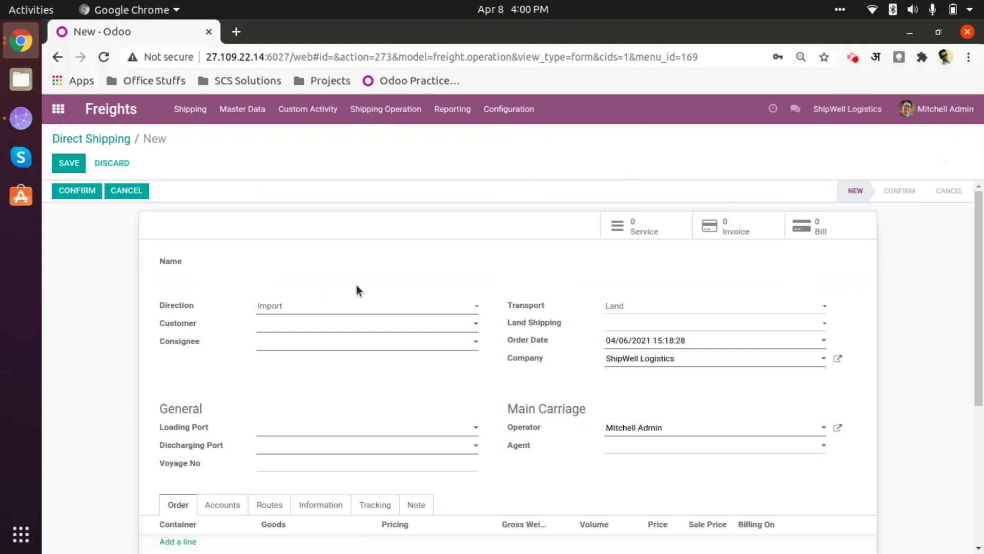
scroll(333, 287, down, 3)
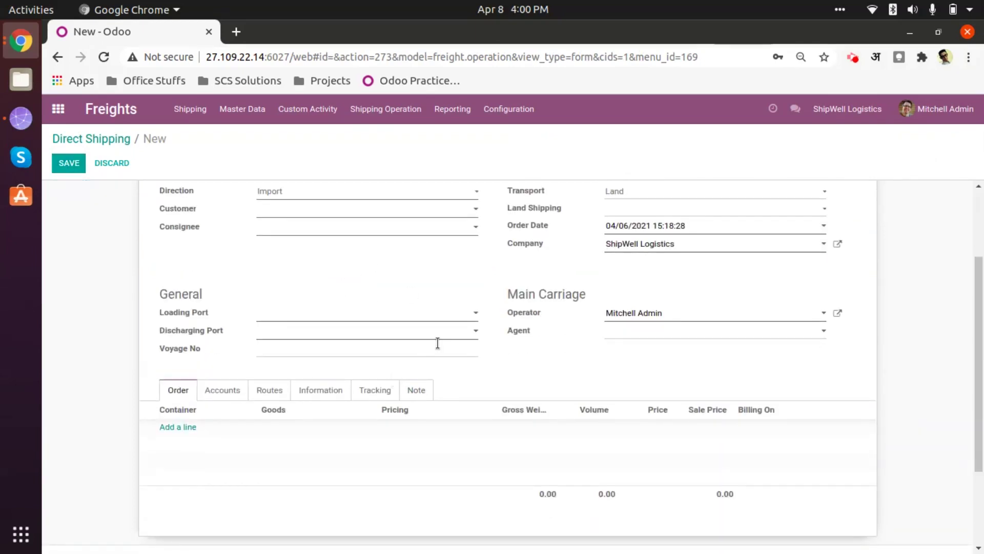
scroll(438, 343, up, 3)
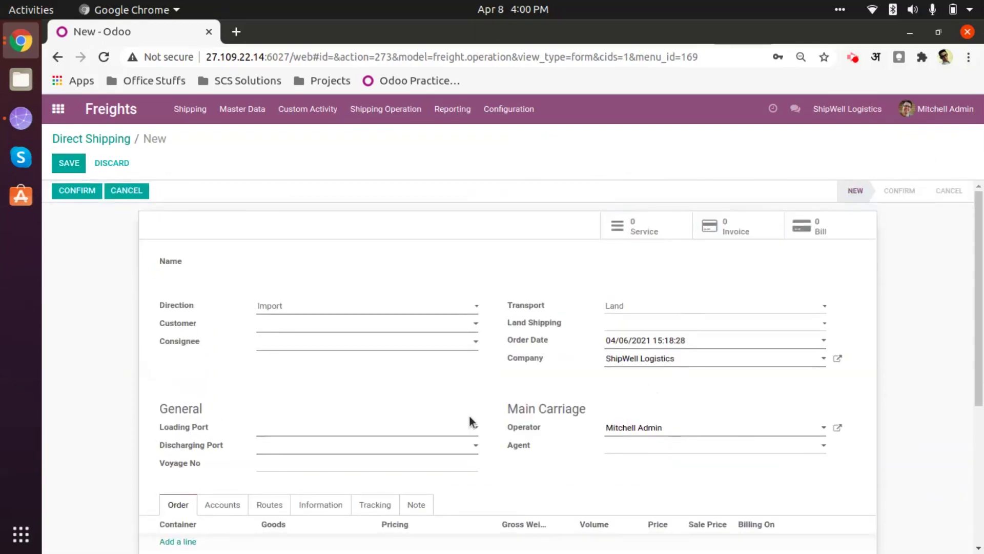
scroll(376, 353, down, 1)
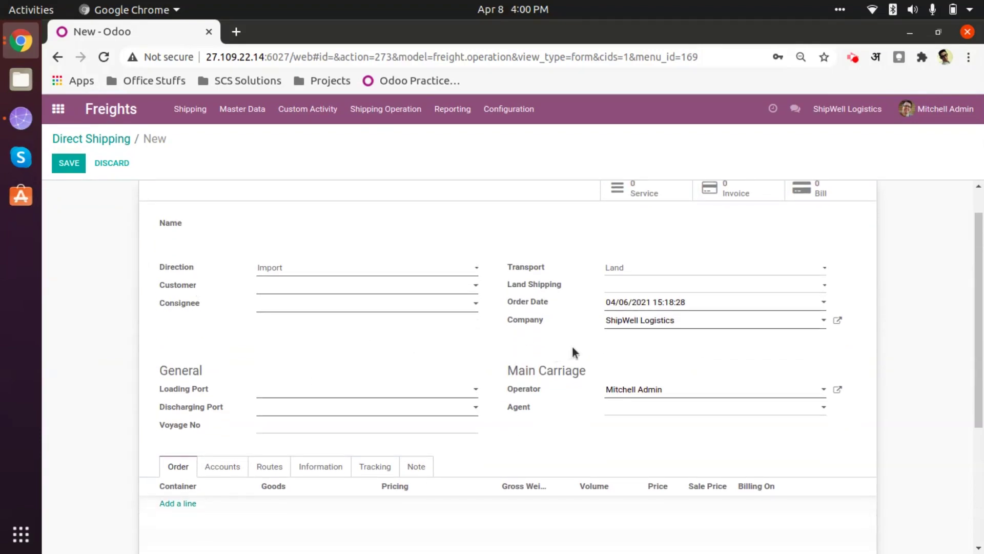
Set the order's transport to Air, look over the Air Line choices, then discard the draft.
click(758, 268)
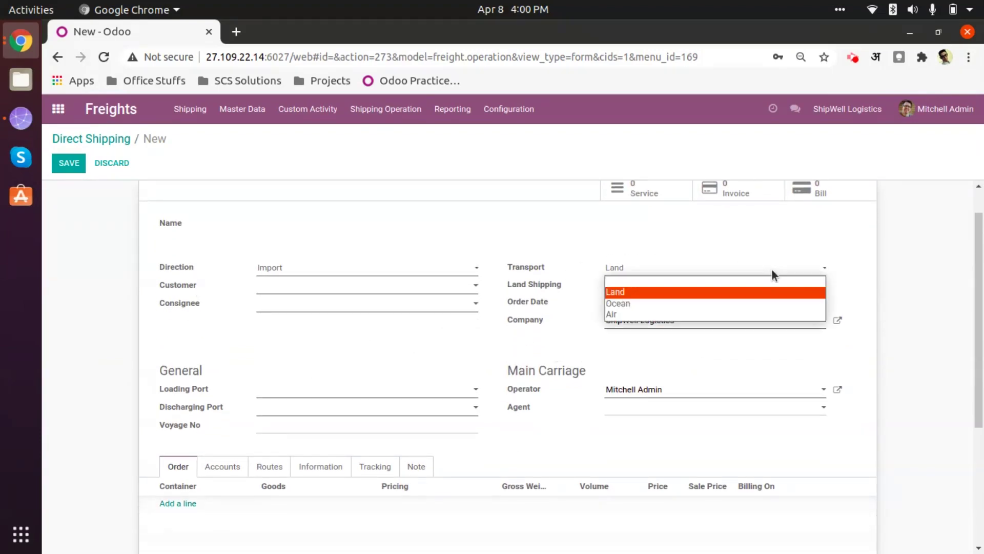
click(630, 312)
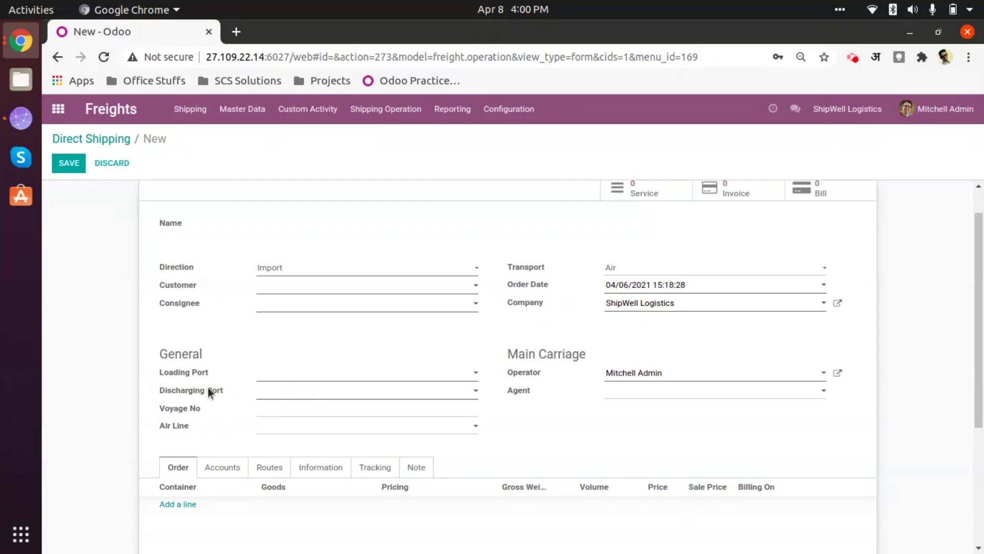
click(301, 429)
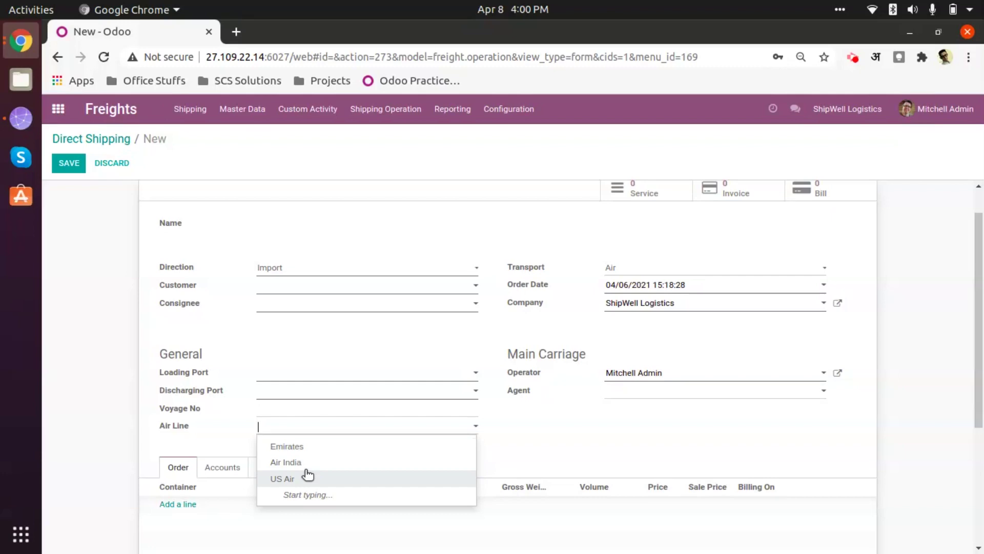
click(122, 165)
click(122, 165)
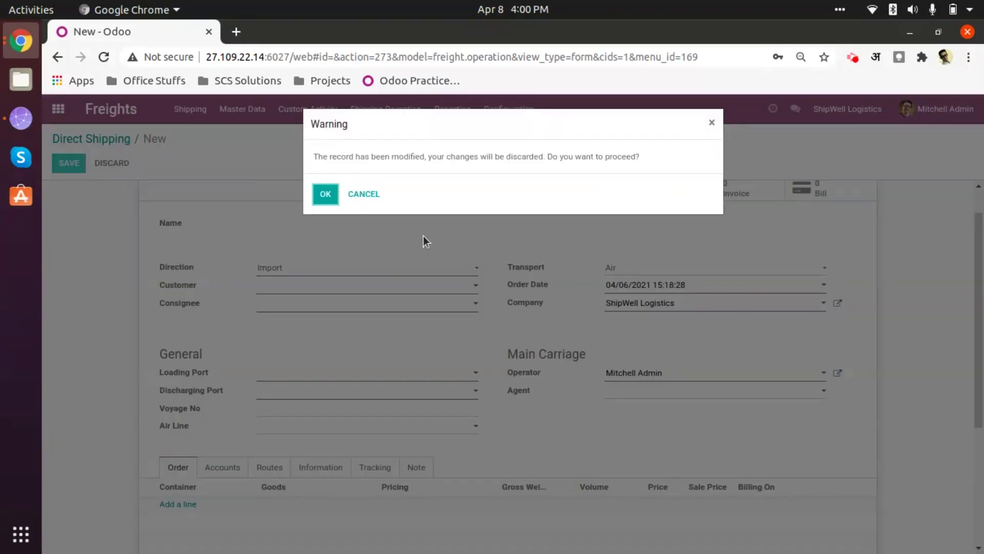
Confirm discarding the draft order, then create a new record under Configuration > Containers.
click(325, 196)
click(503, 114)
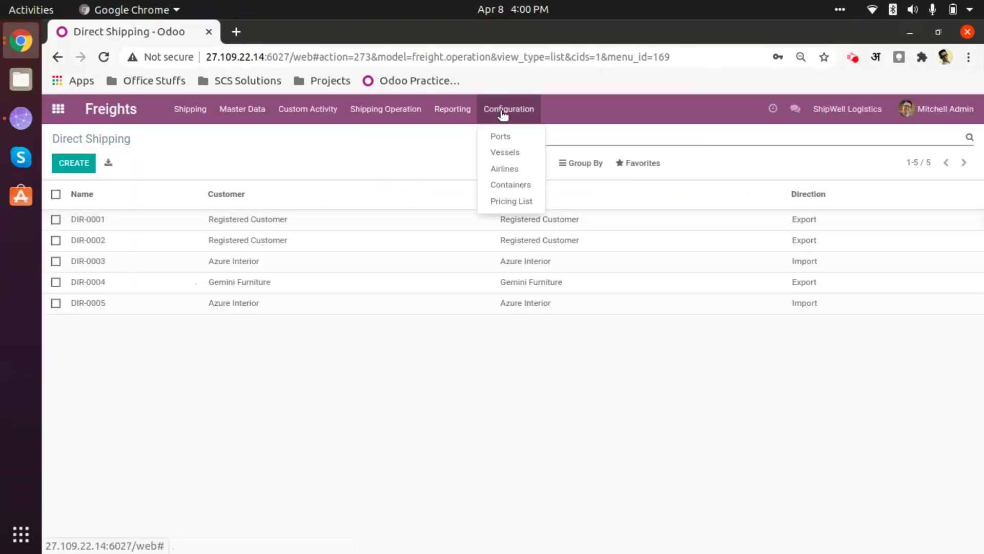
click(511, 185)
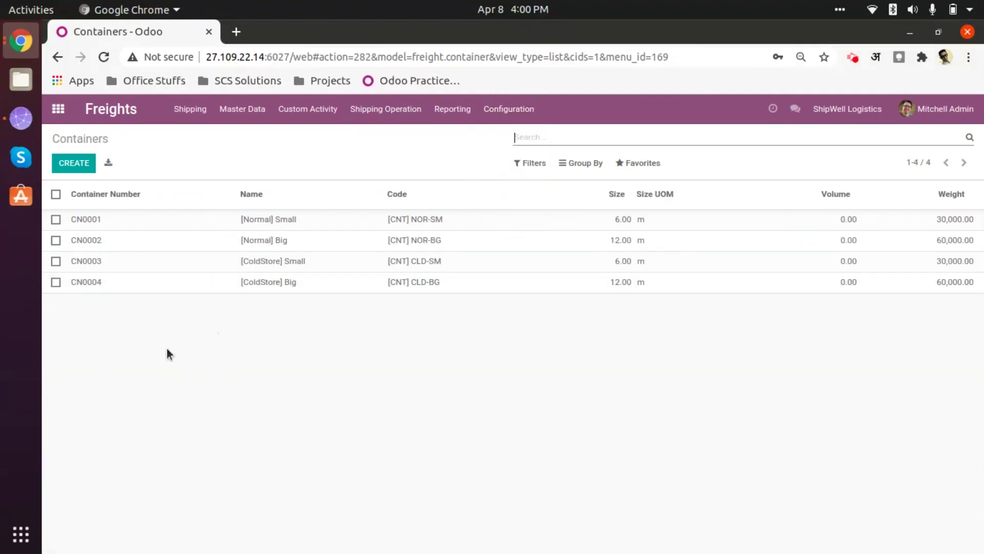
click(81, 166)
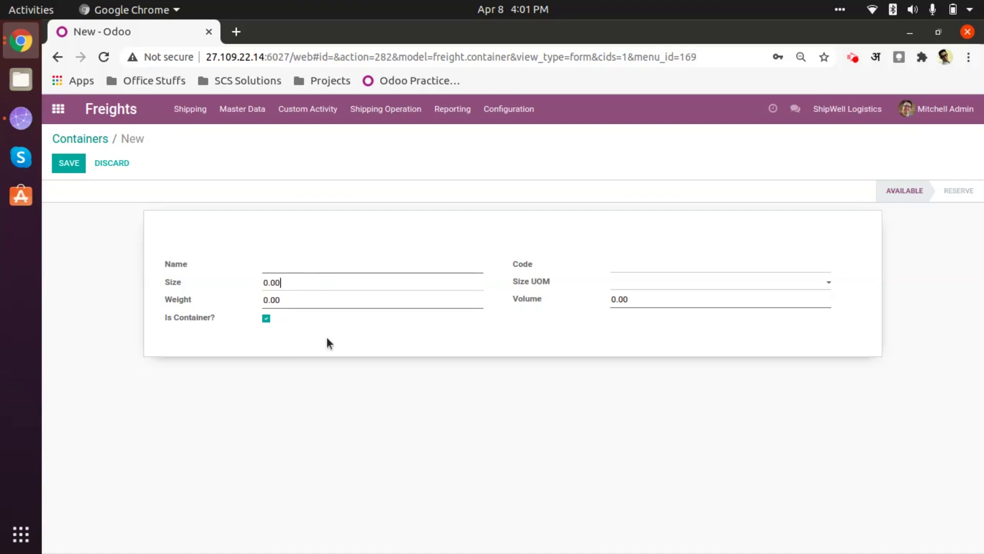
click(285, 282)
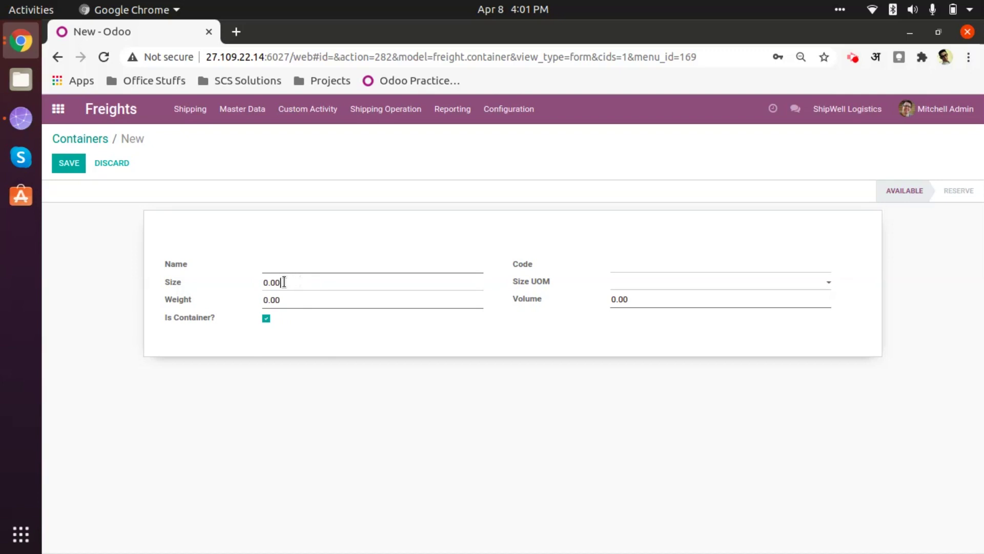
click(636, 283)
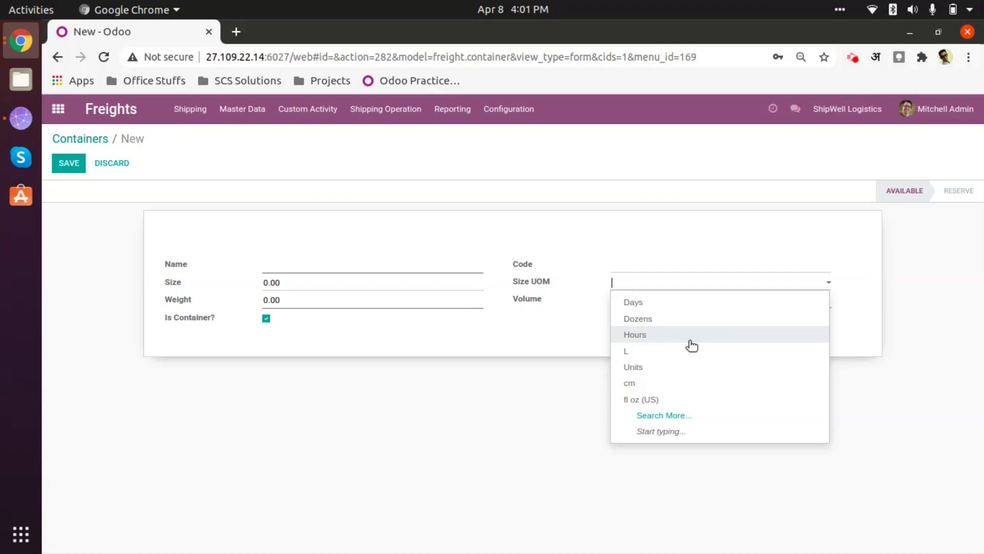
click(364, 370)
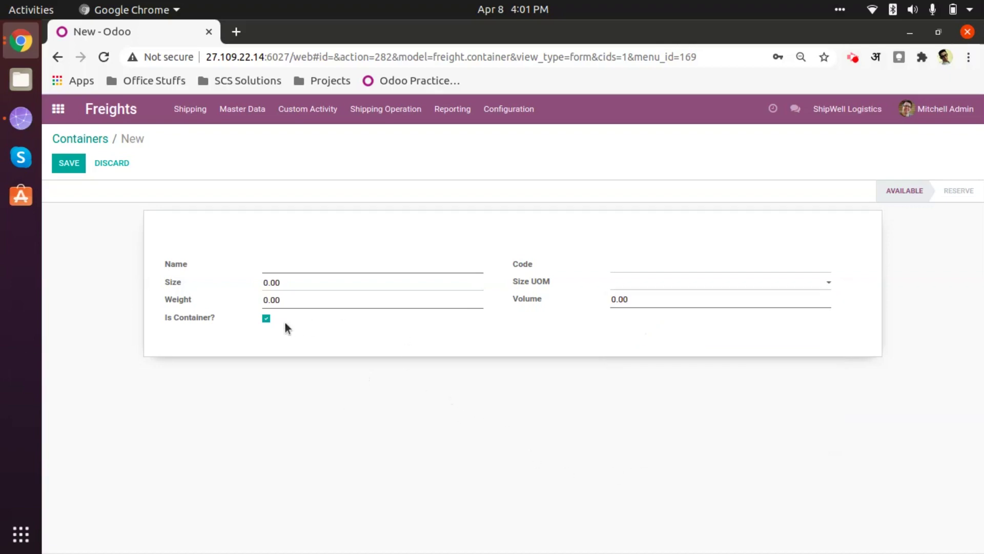
click(329, 302)
click(659, 299)
click(113, 168)
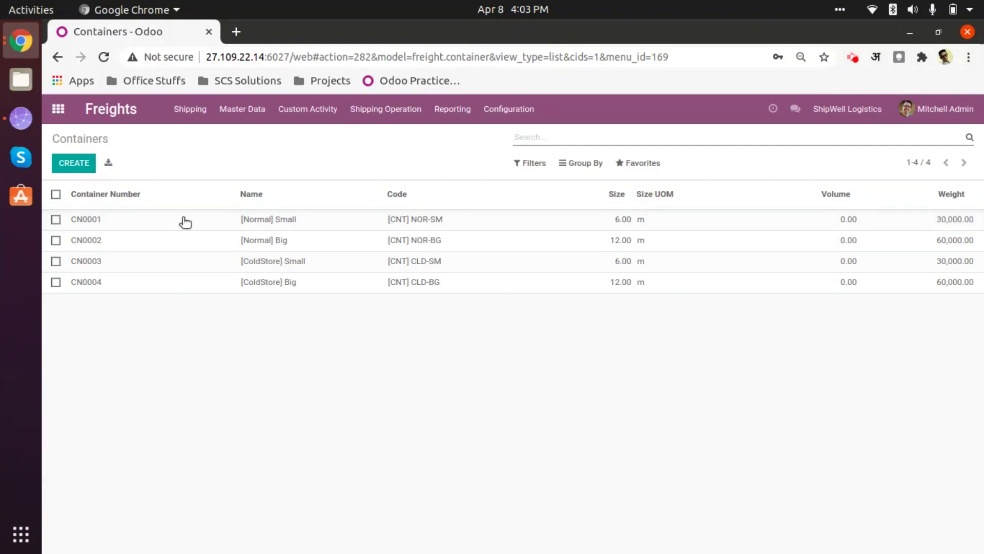
Bring up the freight Configuration menu from the Containers list.
click(517, 109)
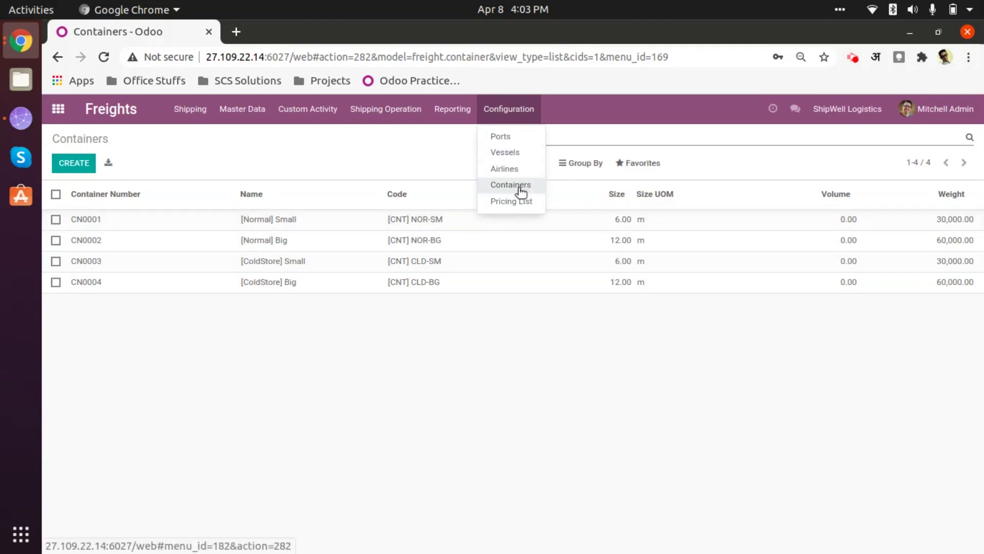
Open the Sample Price List from Configuration > Pricing List, enter edit mode, then discard and go back.
click(519, 201)
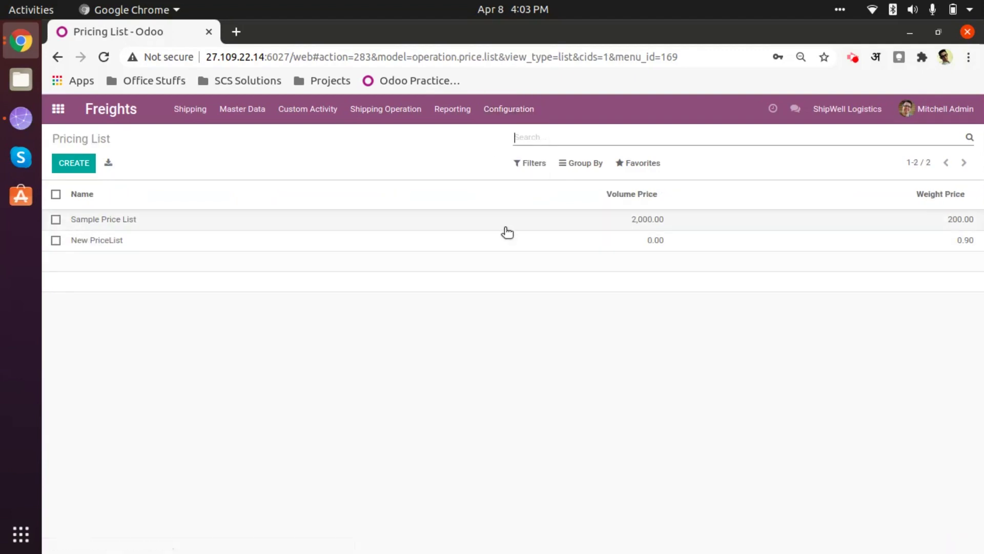
click(513, 109)
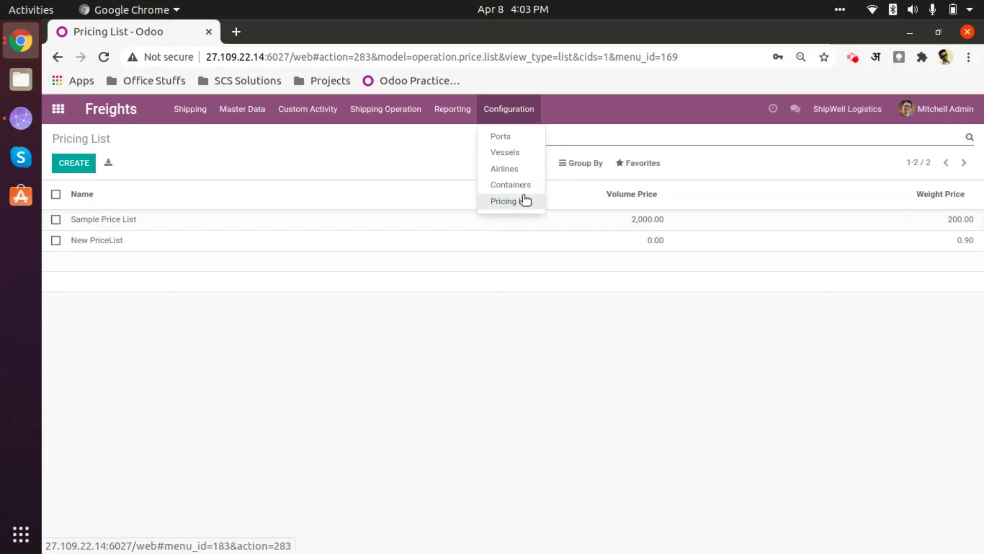
click(506, 200)
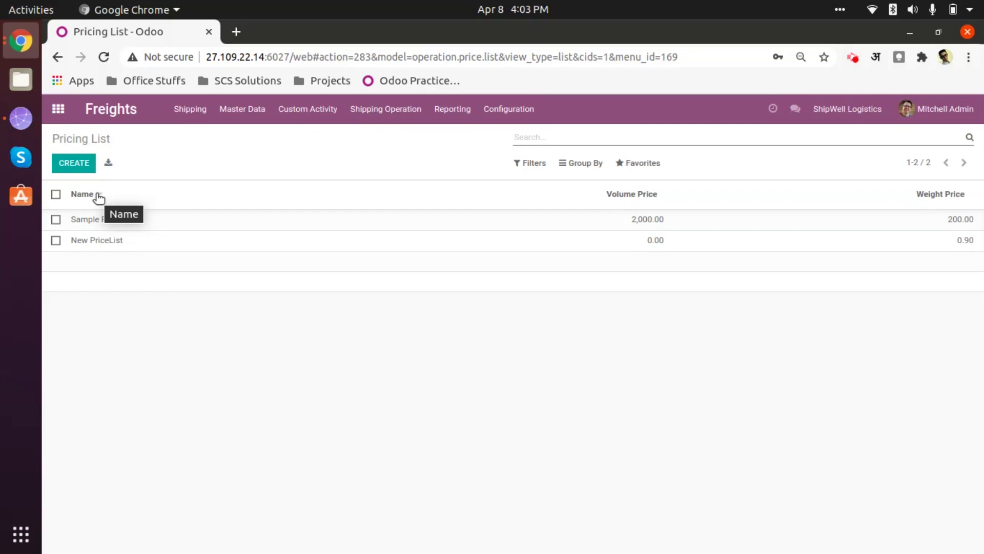
click(141, 224)
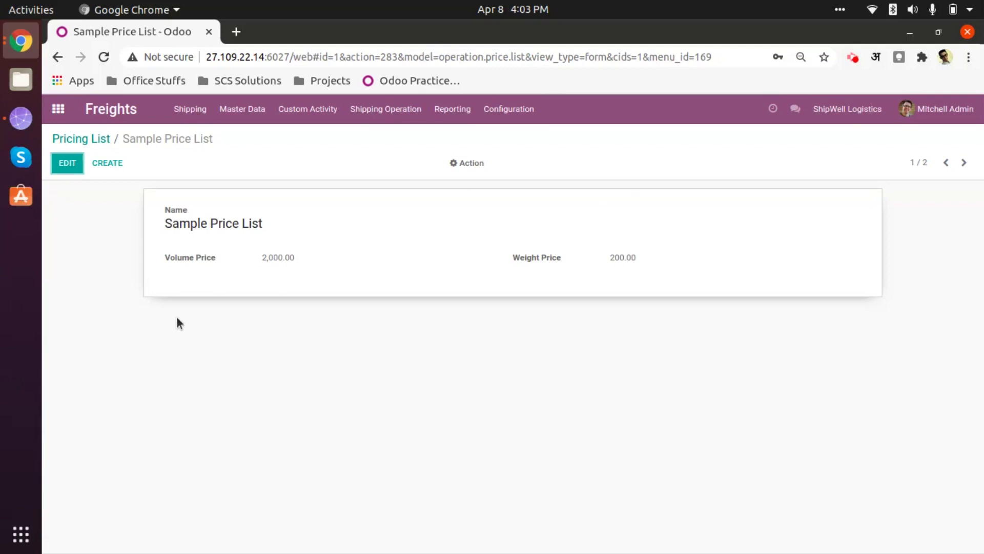
click(67, 163)
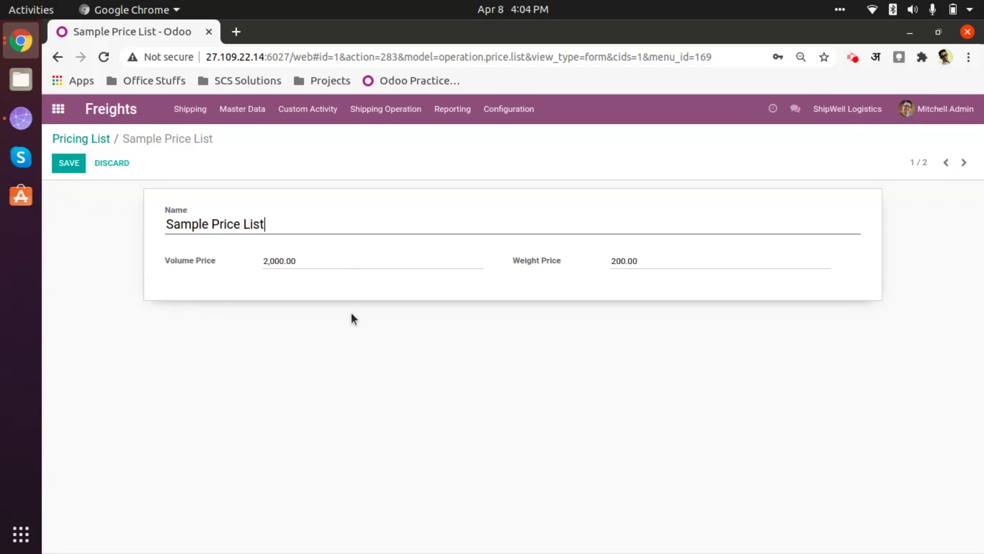
click(134, 169)
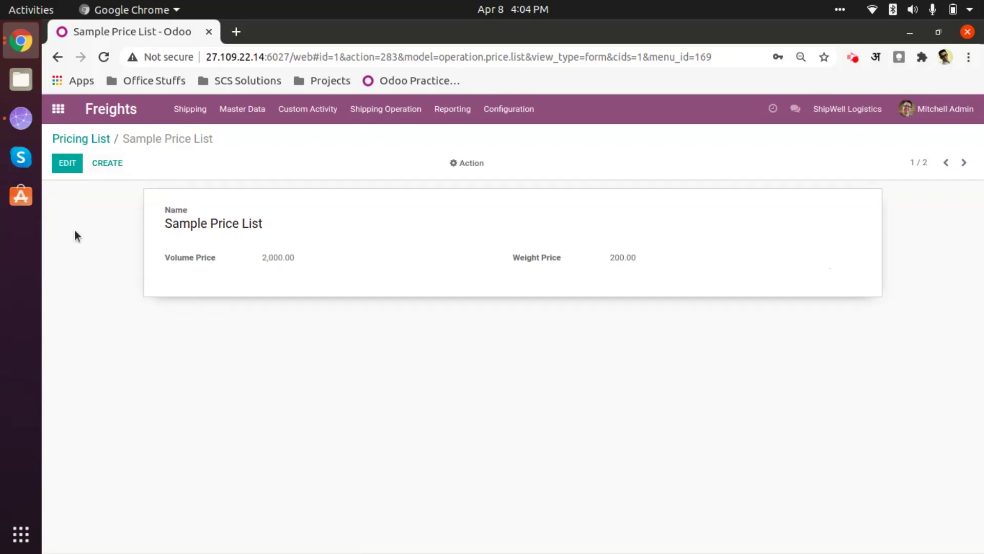
click(100, 141)
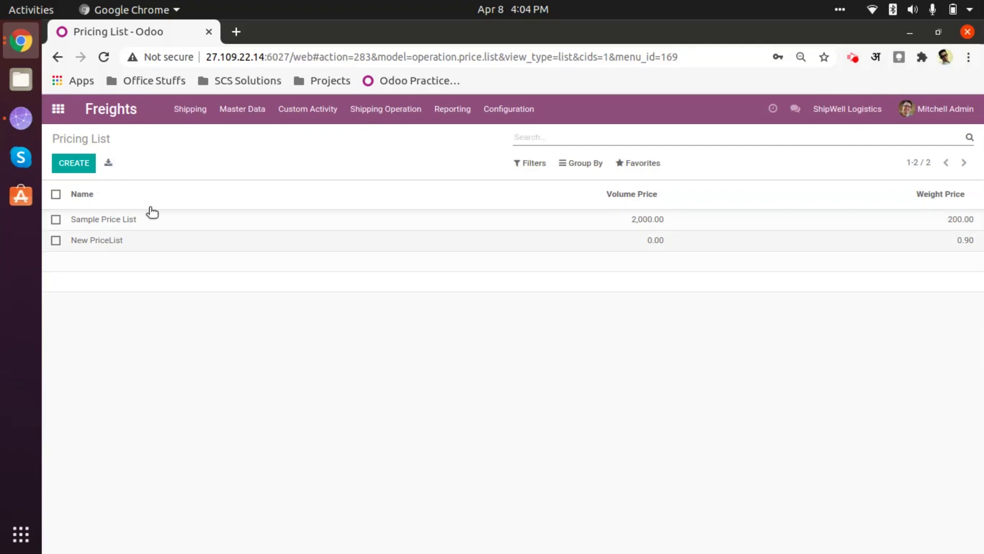
click(70, 166)
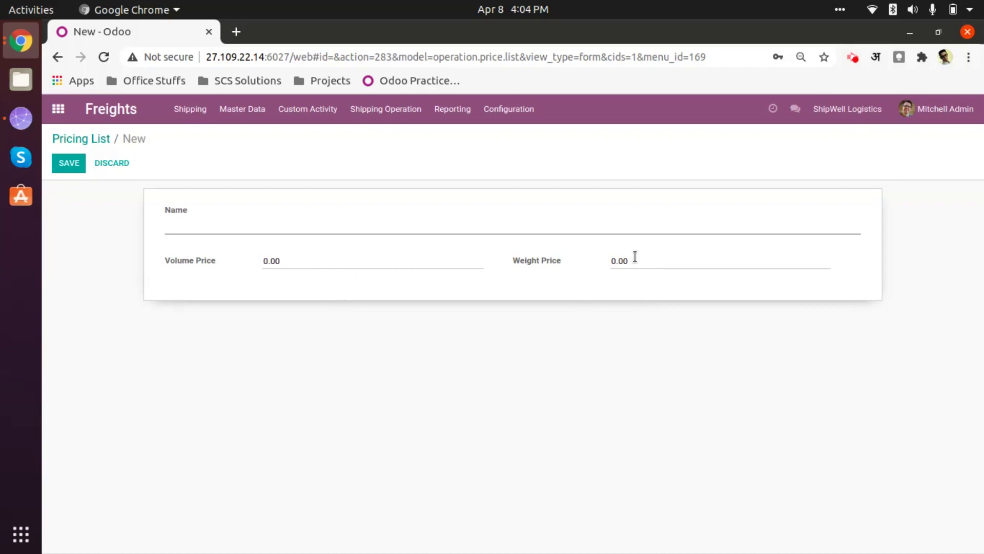
click(111, 163)
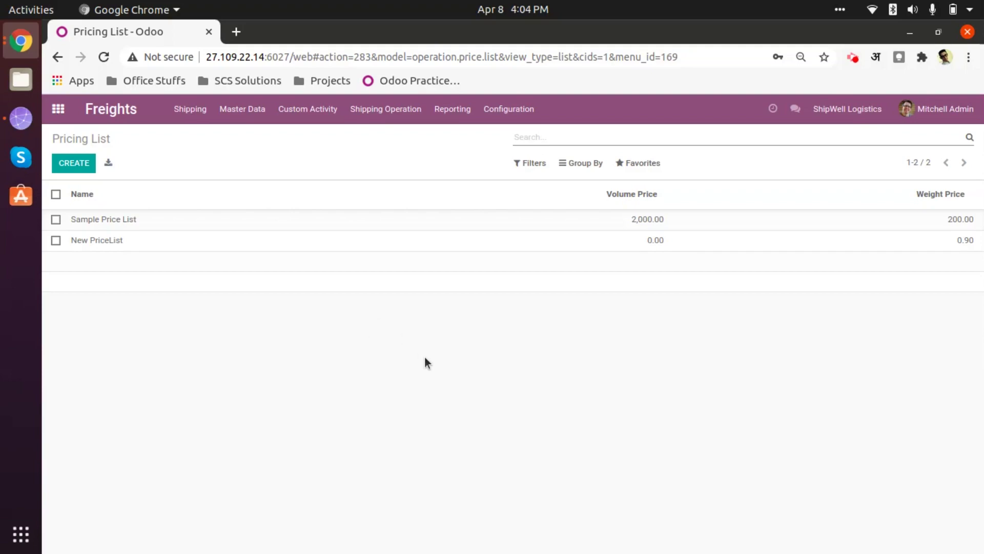
Open and close the Configuration menu, then go to Shipping > Direct Shipping.
click(506, 113)
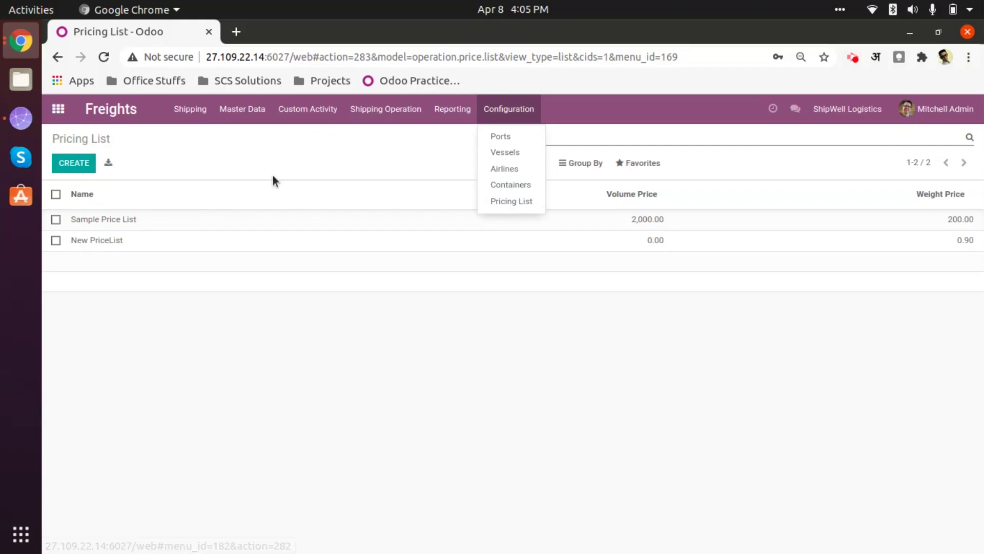
click(307, 165)
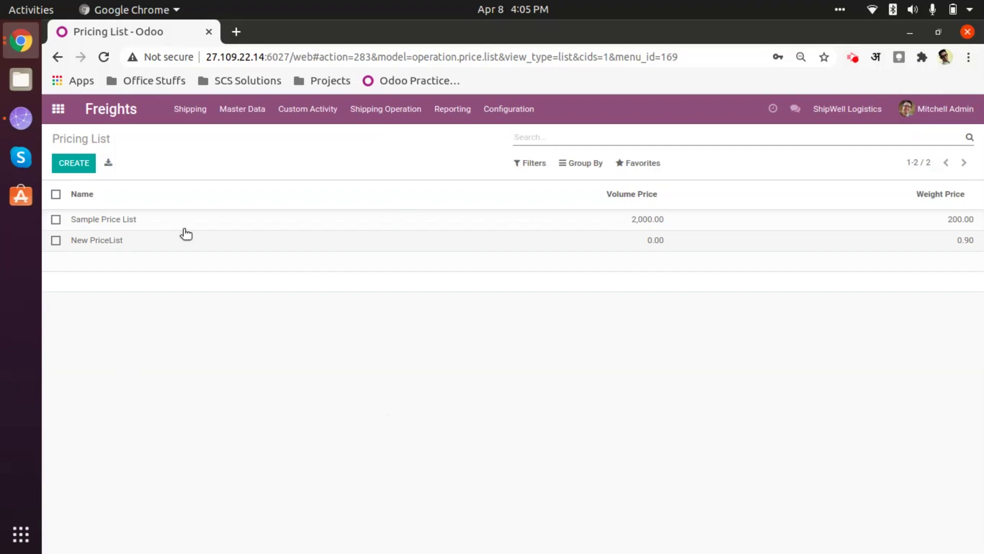
click(185, 110)
click(215, 137)
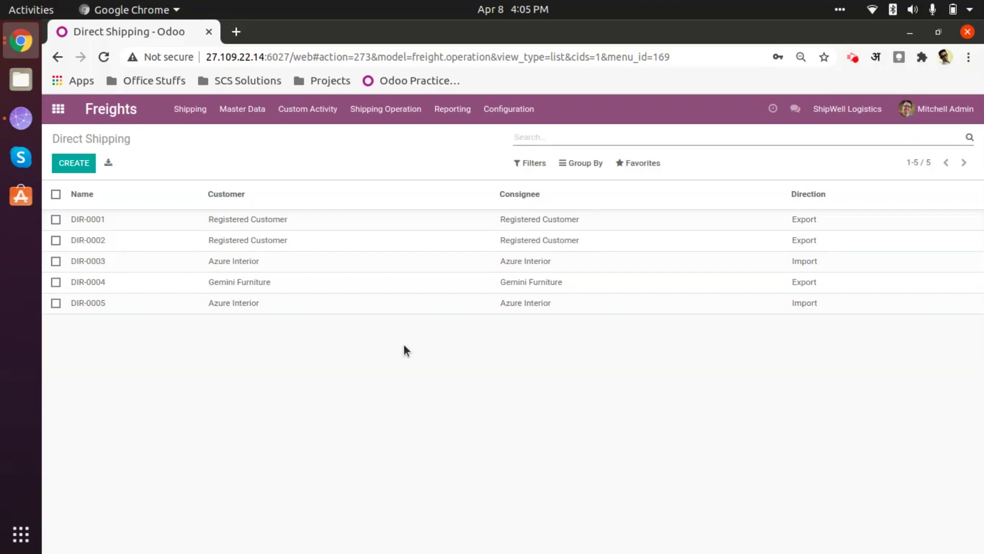
click(252, 110)
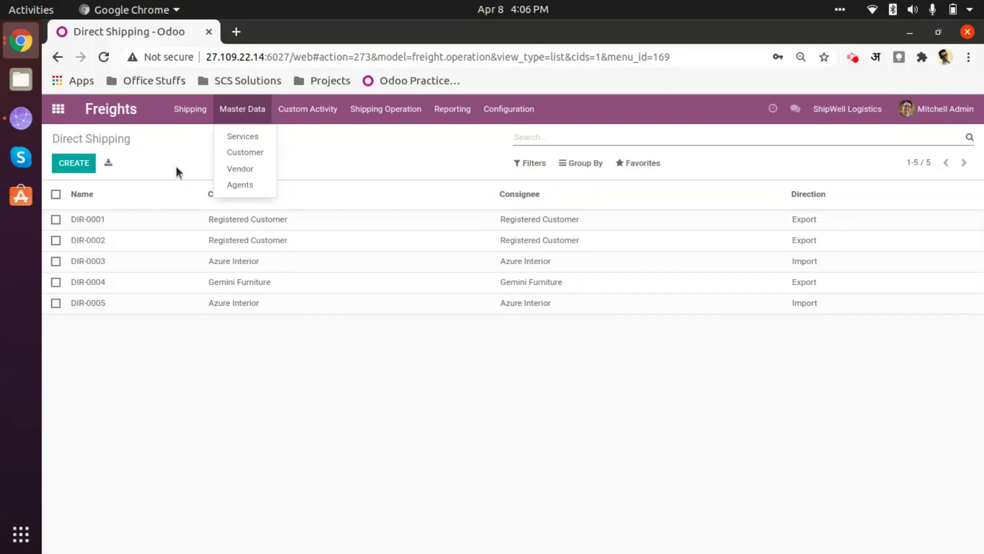
click(382, 165)
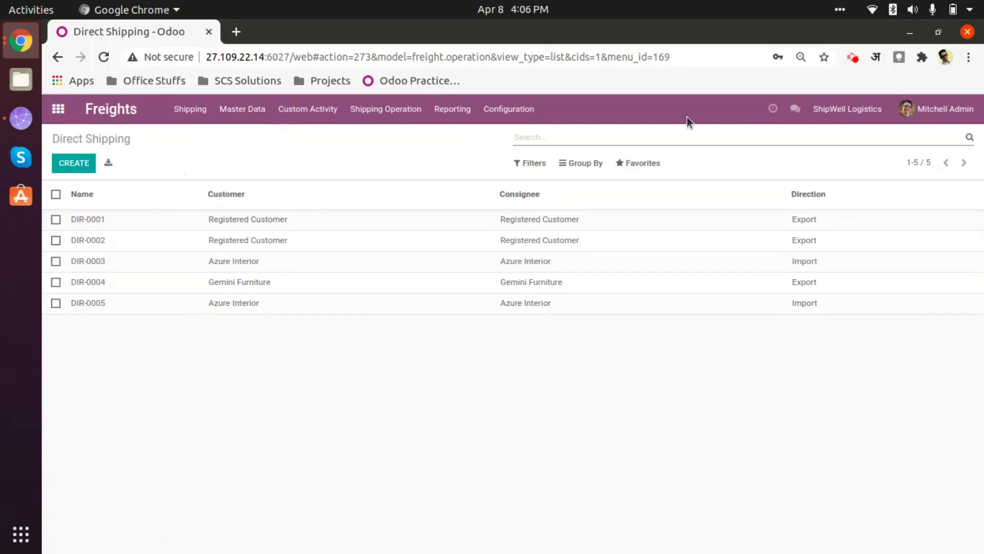